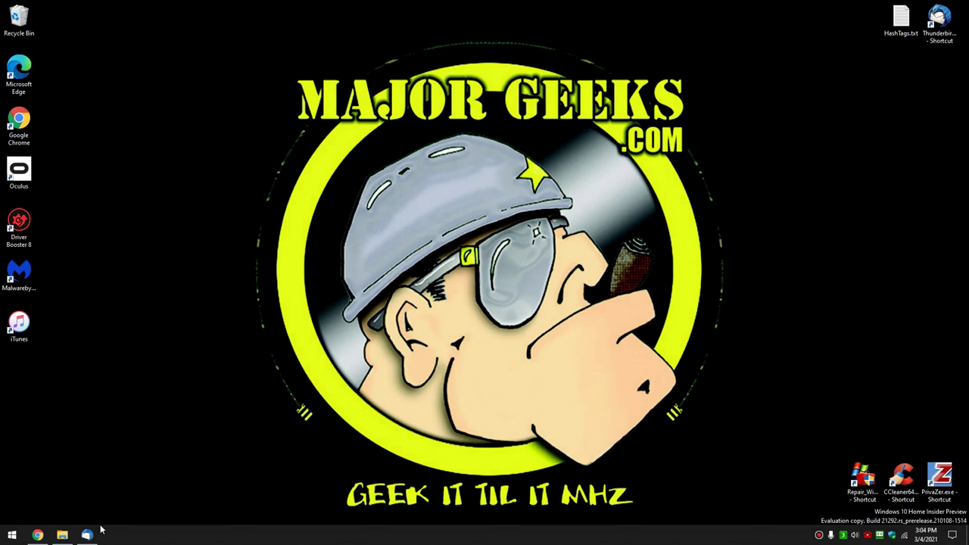
Launch PatchMyPC.exe from the Downloads folder.
{"action": "left_click", "coordinate": [62, 534]}
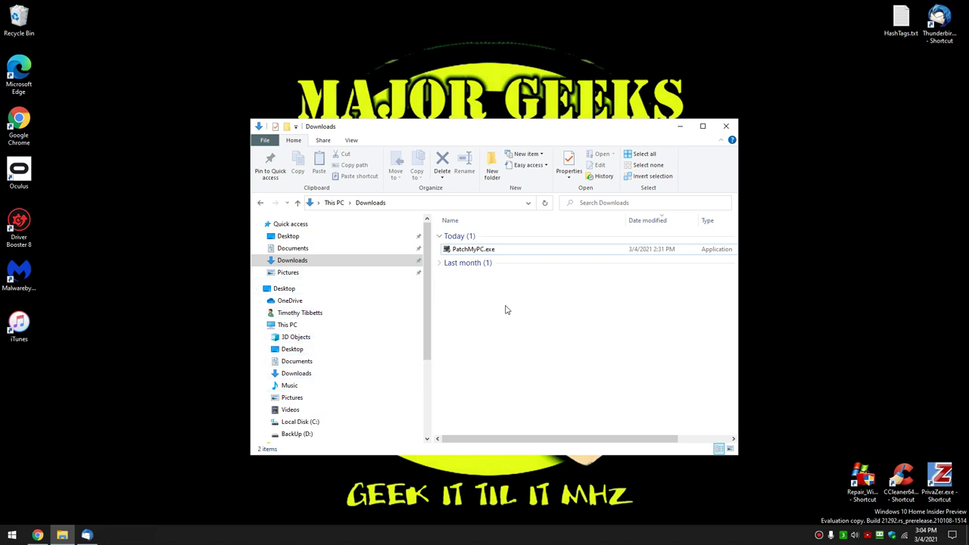
{"action": "left_click", "coordinate": [491, 251]}
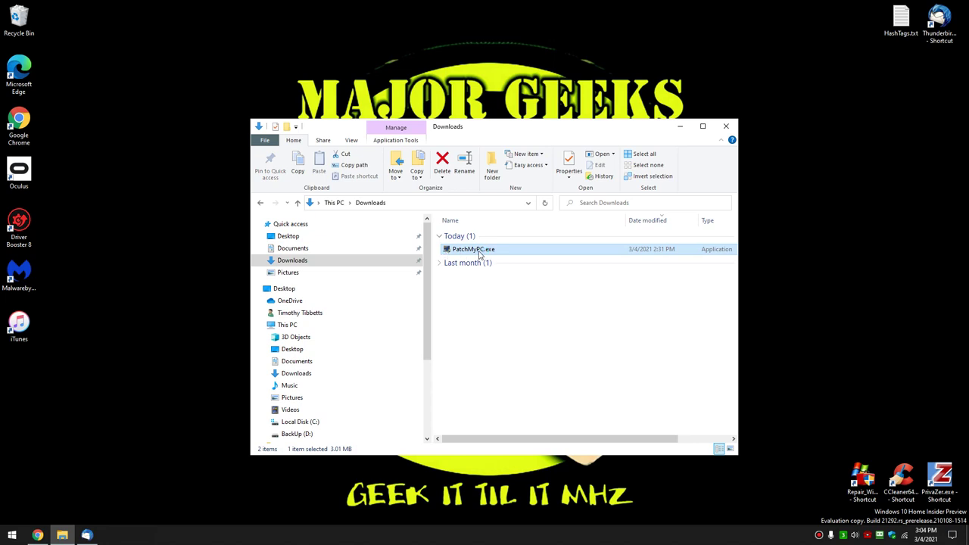
{"action": "double_click", "coordinate": [480, 255]}
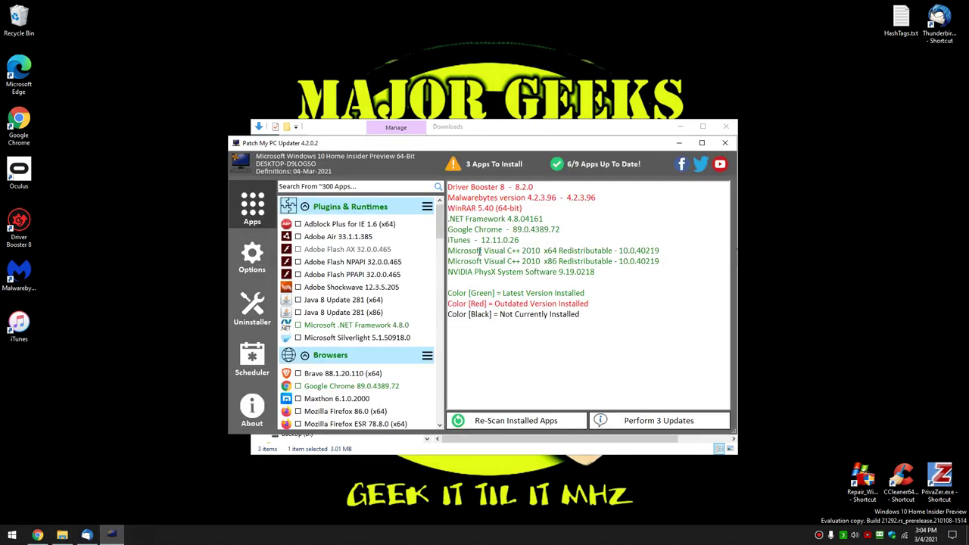
Read PatchMyPC.log from the Downloads folder, close it and minimize the folder window to return to Patch My PC.
{"action": "left_click", "coordinate": [509, 129]}
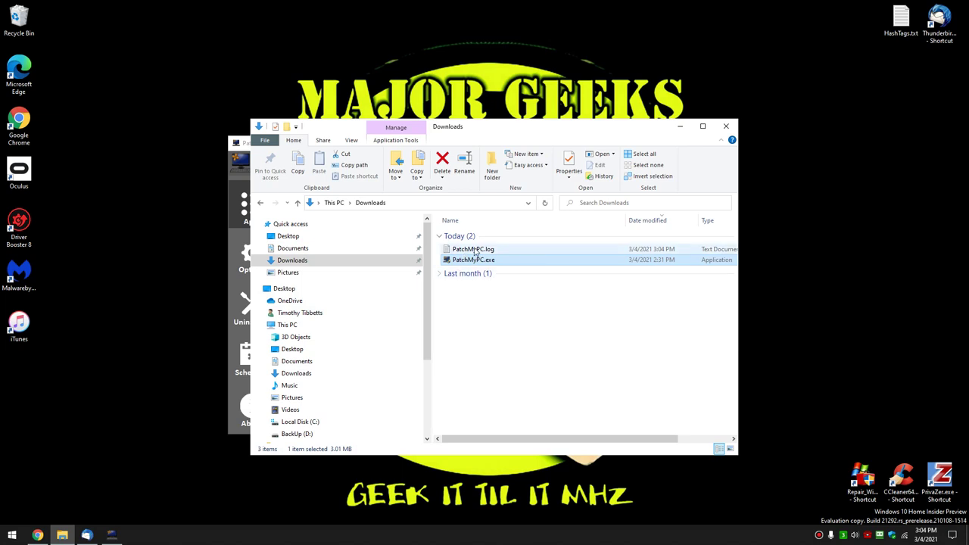
{"action": "double_click", "coordinate": [476, 250]}
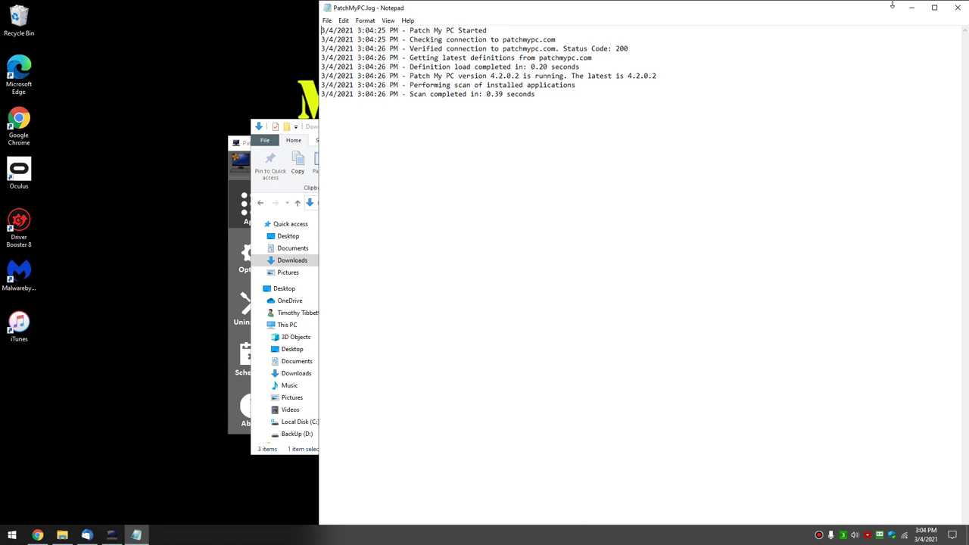
{"action": "left_click", "coordinate": [958, 7]}
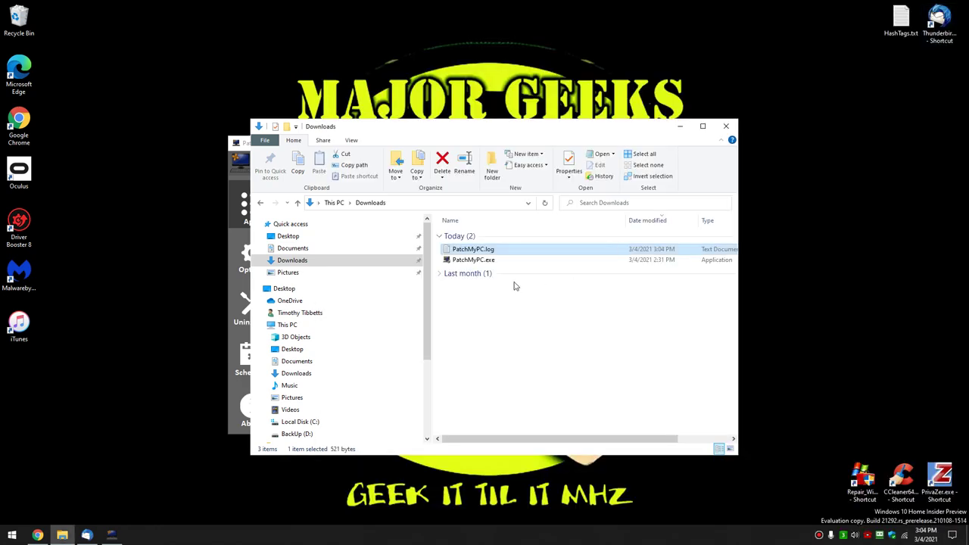
{"action": "left_click", "coordinate": [679, 127]}
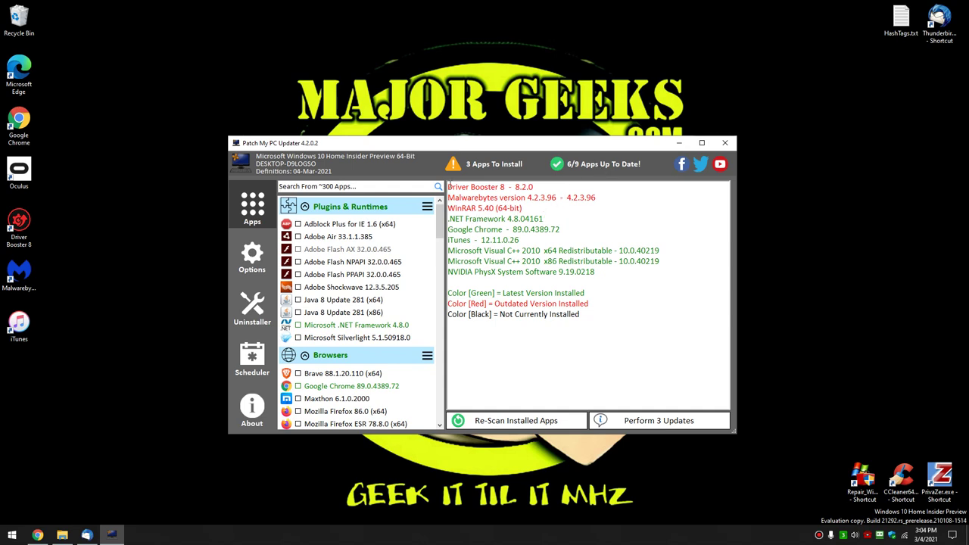
Examine the scan results listing the installed apps and their update status.
{"action": "left_click_drag", "start_coordinate": [449, 186], "coordinate": [613, 284]}
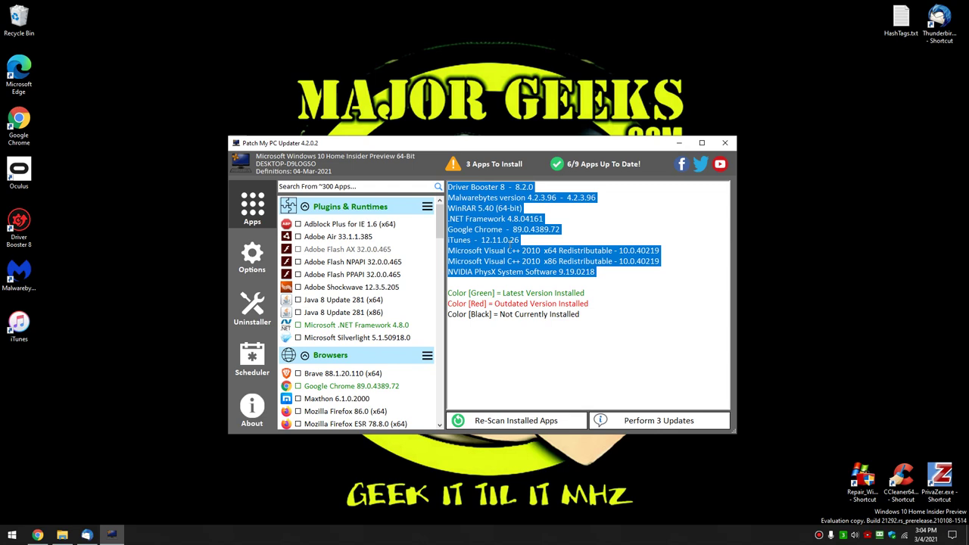
{"action": "left_click", "coordinate": [484, 284]}
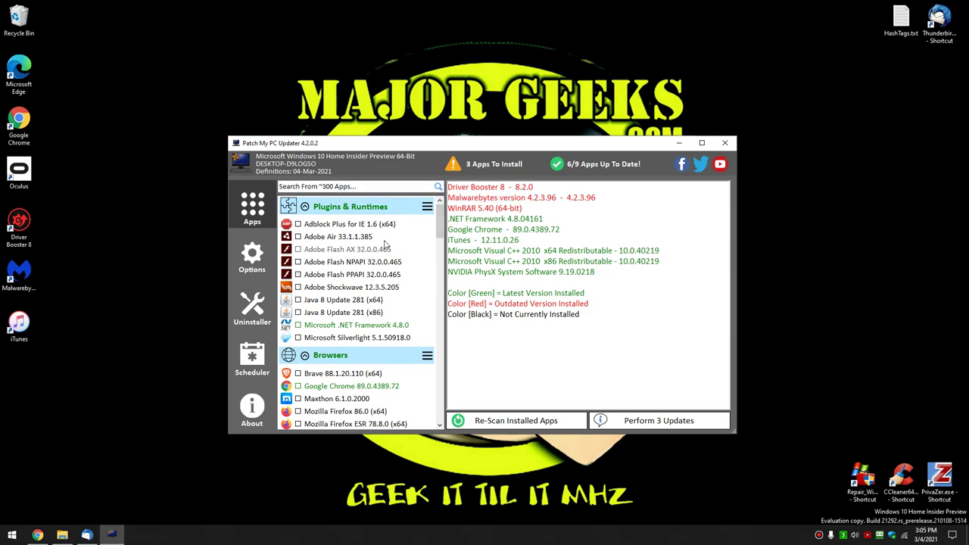
Search the app list for "micr" and "java", and clear the search text.
{"action": "left_click", "coordinate": [363, 186]}
{"action": "type", "text": "micr"}
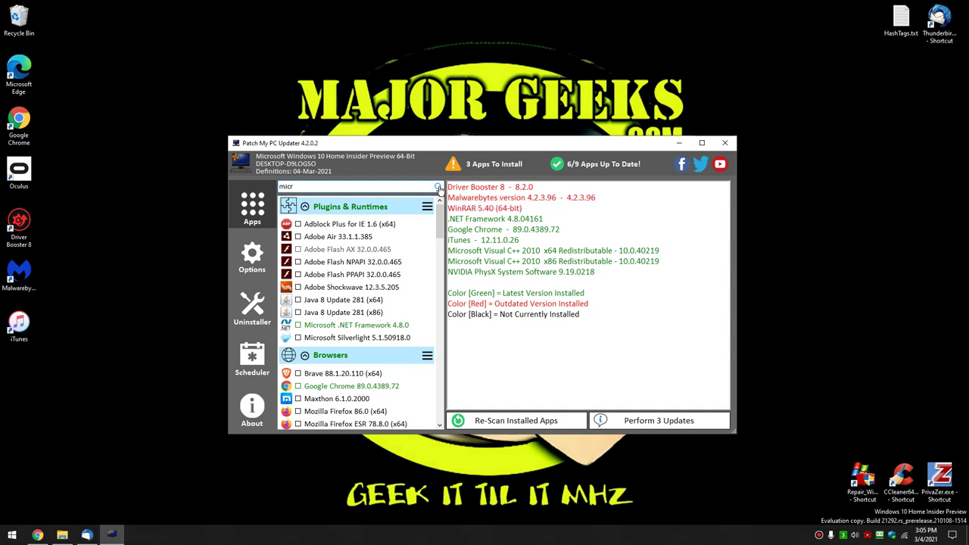
{"action": "left_click_drag", "start_coordinate": [353, 186], "coordinate": [267, 195]}
{"action": "key", "text": "BackSpace"}
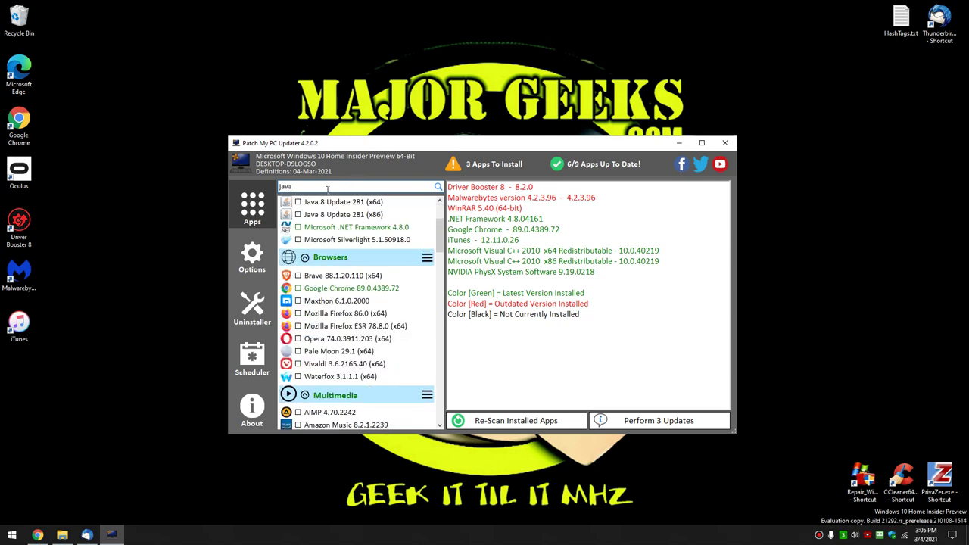
{"action": "key", "text": "BackSpace"}
{"action": "key", "text": "BackSpace"}
{"action": "key", "text": "BackSpace"}
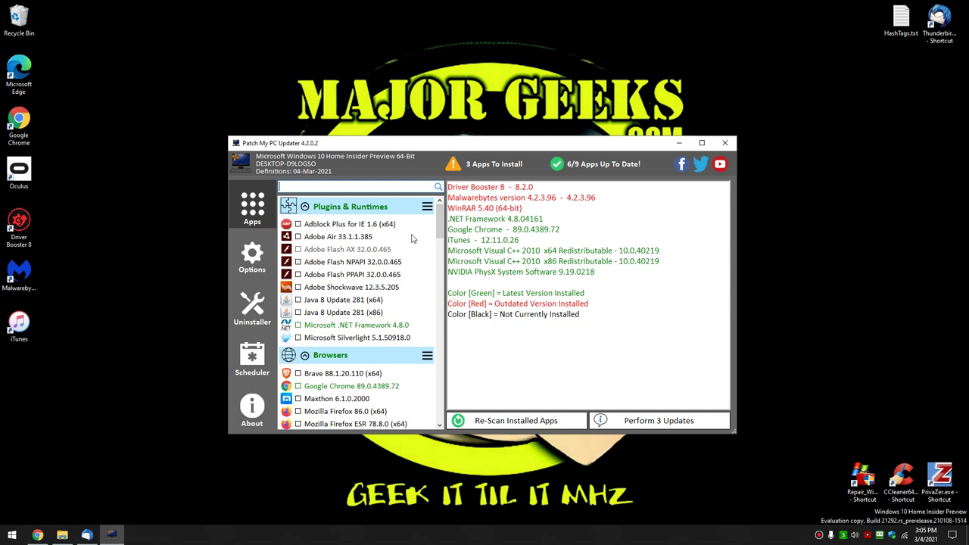
Try marking Malwarebytes Anti-Exploit 1.13.1.304 in the Security category for installation, and clear the mark again.
{"action": "left_click_drag", "start_coordinate": [440, 223], "coordinate": [435, 309]}
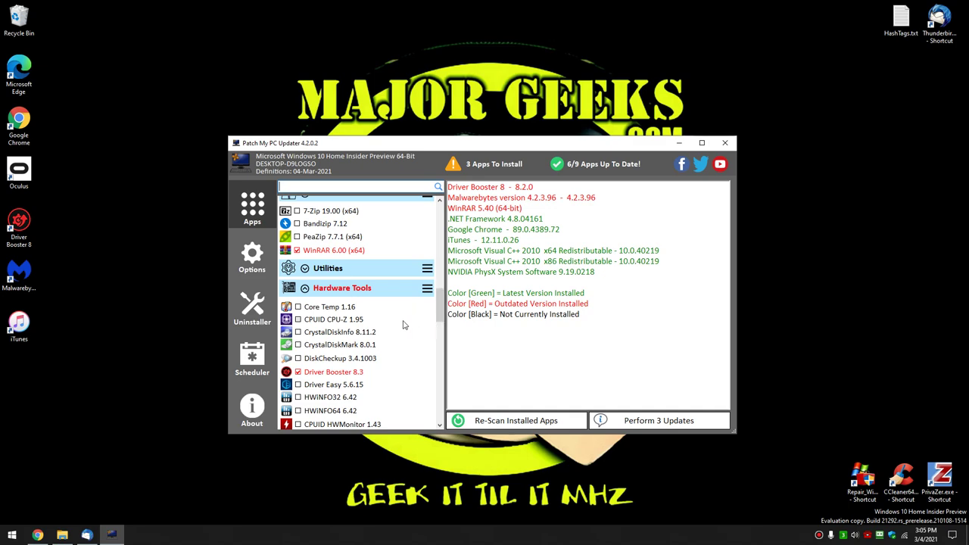
{"action": "left_click", "coordinate": [439, 334]}
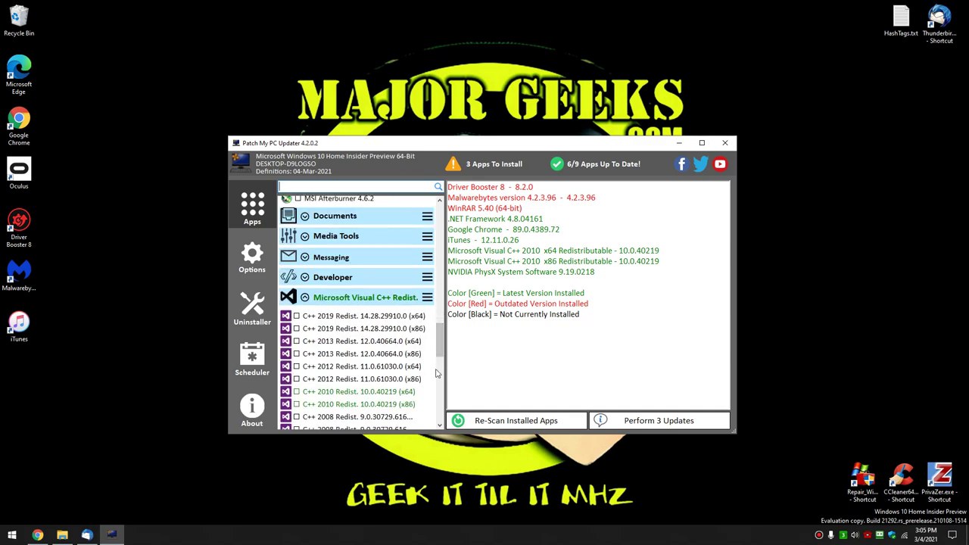
{"action": "left_click", "coordinate": [439, 368]}
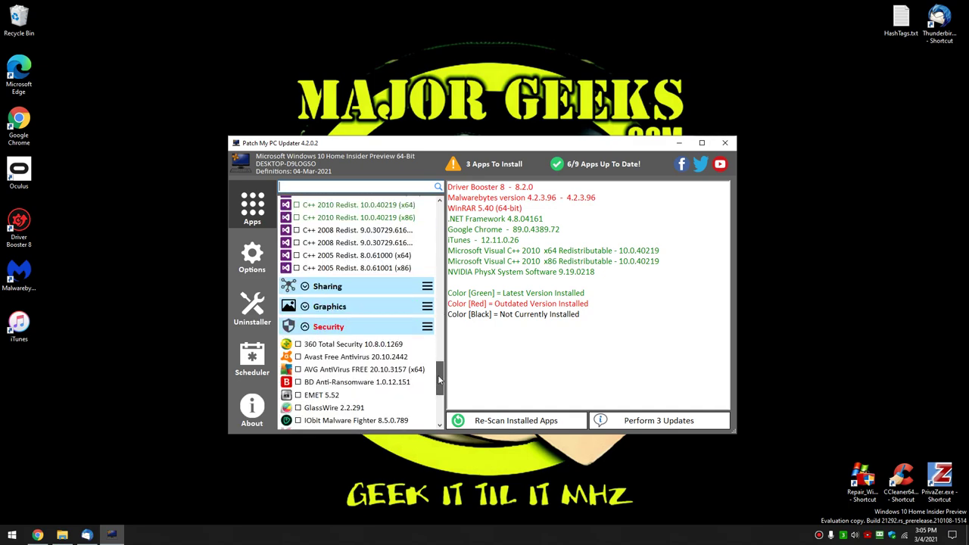
{"action": "left_click", "coordinate": [437, 408]}
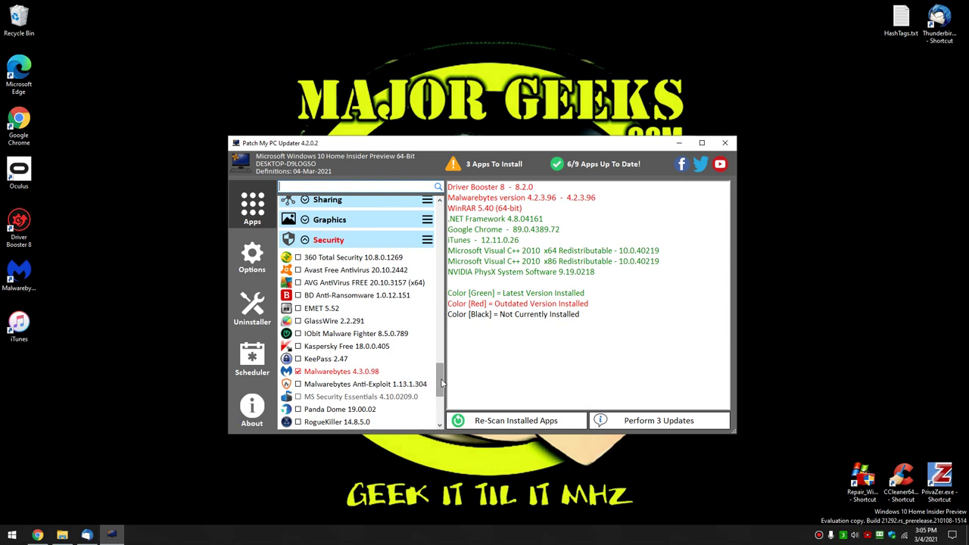
{"action": "scroll", "coordinate": [439, 378], "scroll_direction": "down", "scroll_amount": 2}
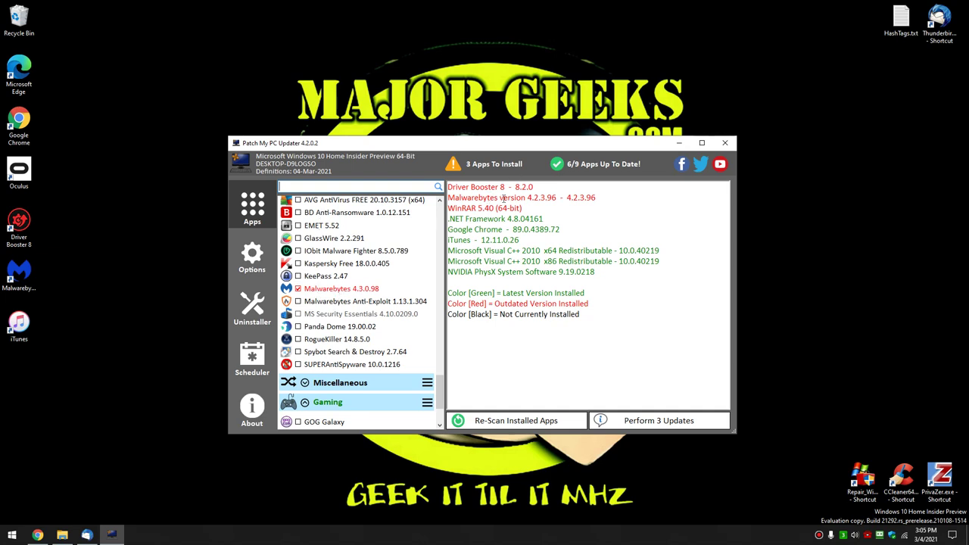
{"action": "left_click", "coordinate": [298, 303]}
{"action": "left_click", "coordinate": [298, 302]}
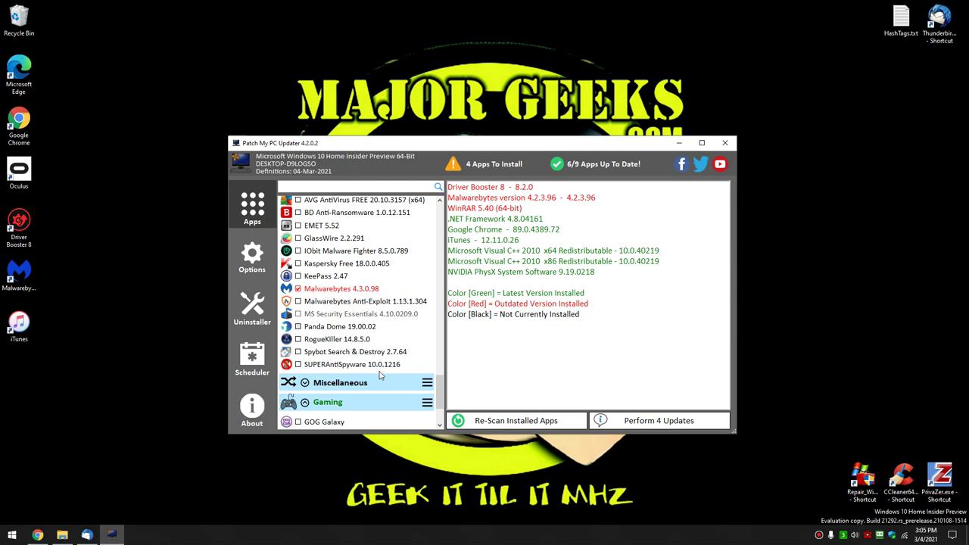
Expand and browse the Miscellaneous, Gaming and Portable Apps categories, and return to the start of the app list.
{"action": "left_click", "coordinate": [302, 385]}
{"action": "scroll", "coordinate": [312, 381], "scroll_direction": "down", "scroll_amount": 2}
{"action": "scroll", "coordinate": [312, 381], "scroll_direction": "down", "scroll_amount": 1}
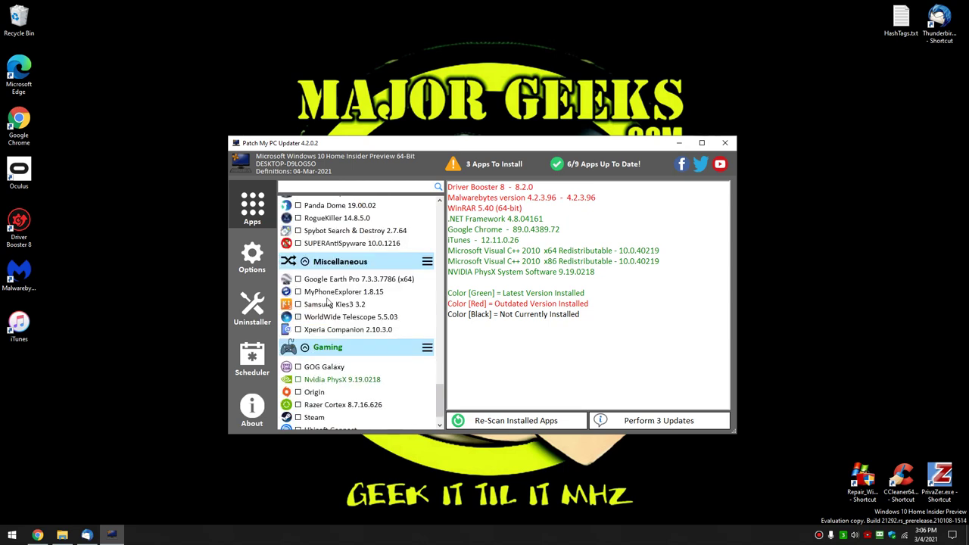
{"action": "left_click", "coordinate": [309, 353]}
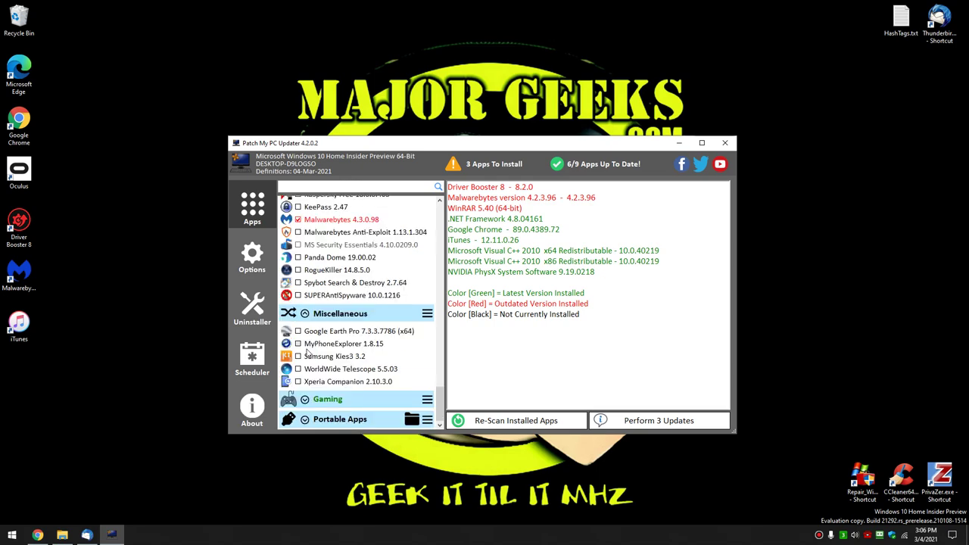
{"action": "left_click", "coordinate": [309, 400]}
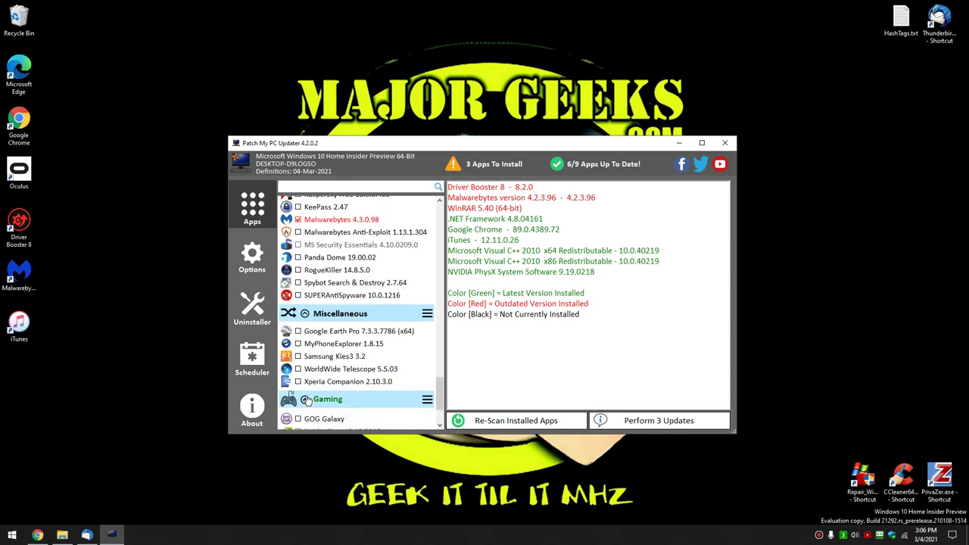
{"action": "left_click", "coordinate": [309, 420]}
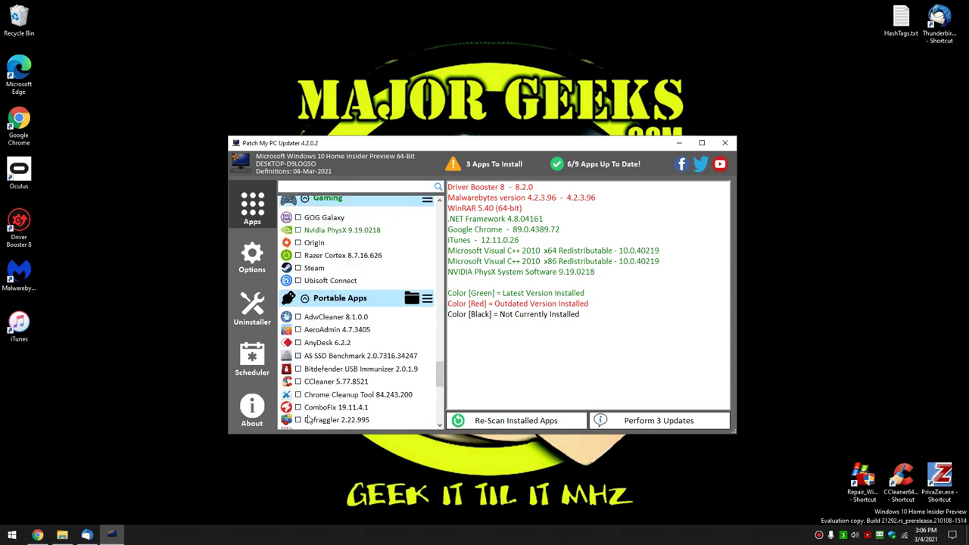
{"action": "scroll", "coordinate": [330, 286], "scroll_direction": "up", "scroll_amount": 3}
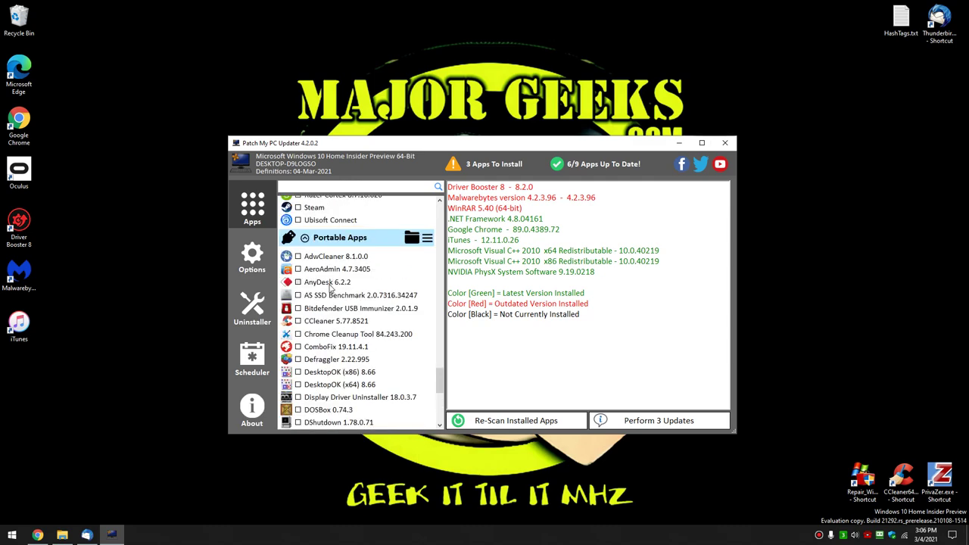
{"action": "scroll", "coordinate": [330, 287], "scroll_direction": "down", "scroll_amount": 5}
{"action": "scroll", "coordinate": [330, 287], "scroll_direction": "down", "scroll_amount": 2}
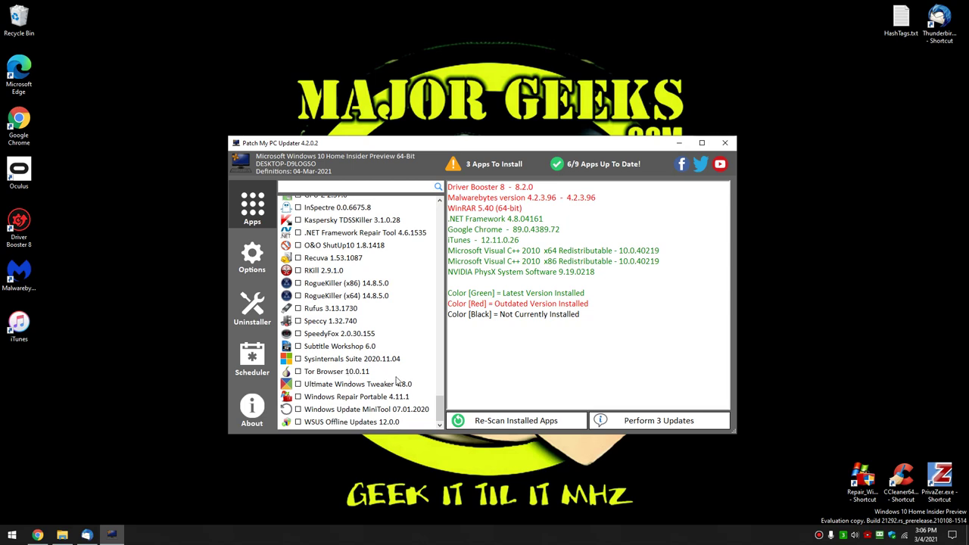
{"action": "left_click_drag", "start_coordinate": [440, 408], "coordinate": [466, 232]}
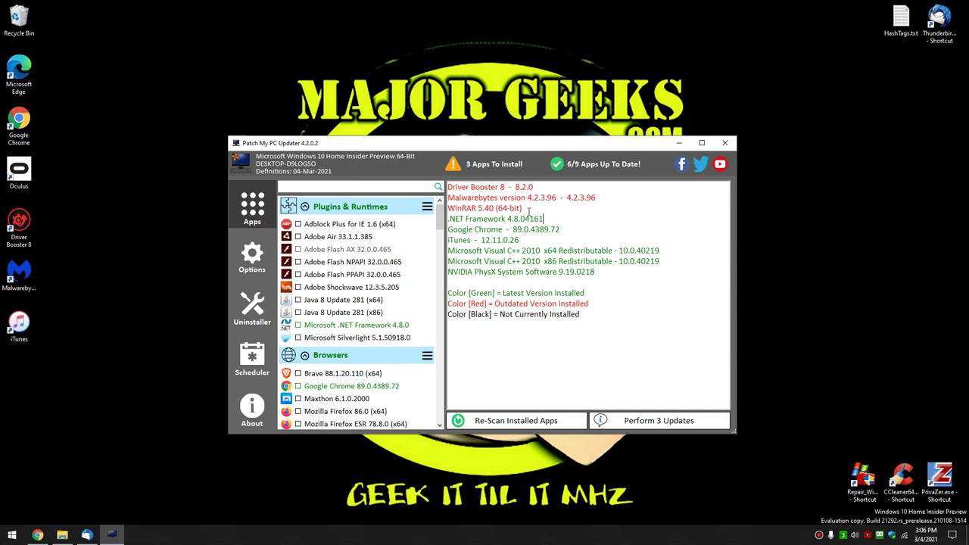
Examine the Malwarebytes entry in the scan results, highlighting its version information.
{"action": "left_click_drag", "start_coordinate": [448, 194], "coordinate": [597, 197]}
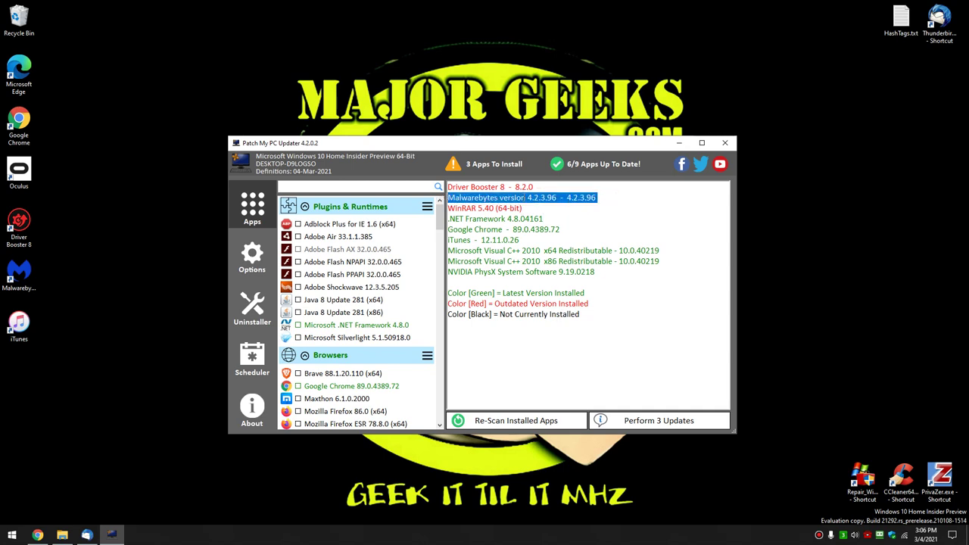
{"action": "left_click", "coordinate": [526, 198]}
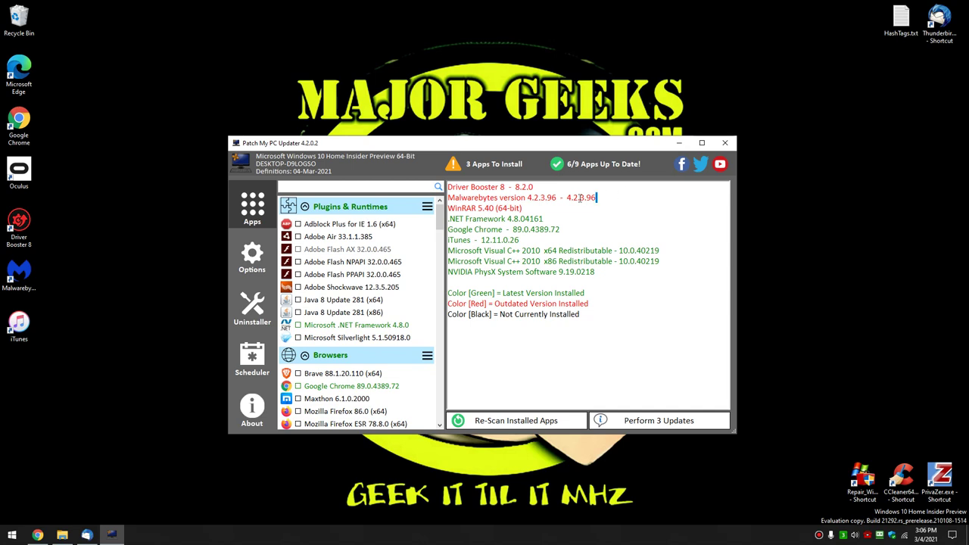
{"action": "left_click_drag", "start_coordinate": [580, 198], "coordinate": [486, 197]}
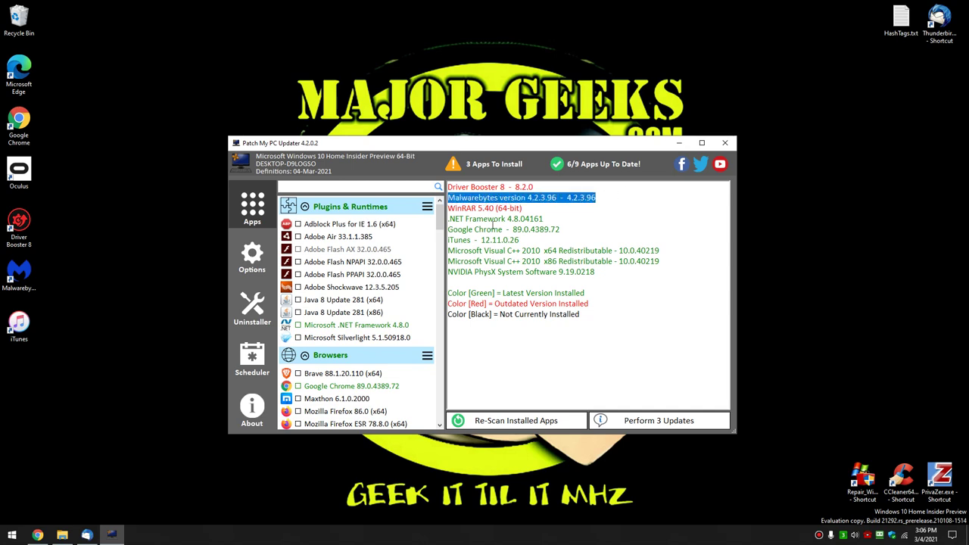
{"action": "left_click", "coordinate": [561, 251]}
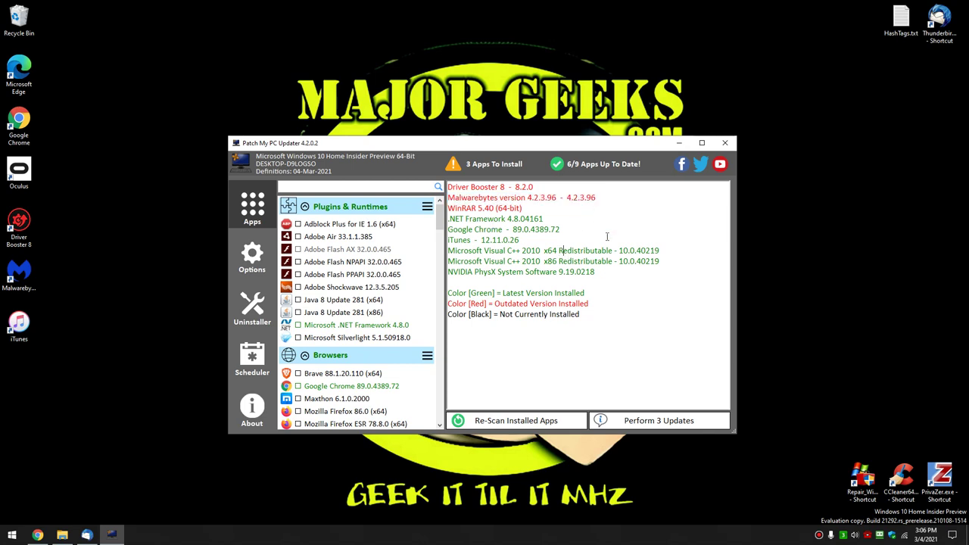
Run the pending updates for WinRAR, Driver Booster and Malwarebytes.
{"action": "left_click", "coordinate": [652, 422]}
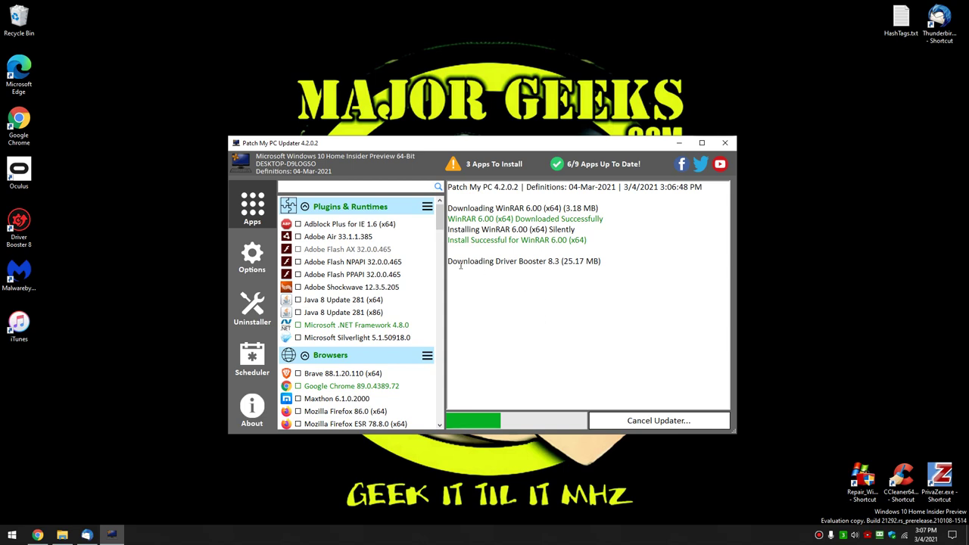
Show Patch My PC's options, and dismiss the Driver Booster update notice along with its main window.
{"action": "left_click", "coordinate": [253, 257]}
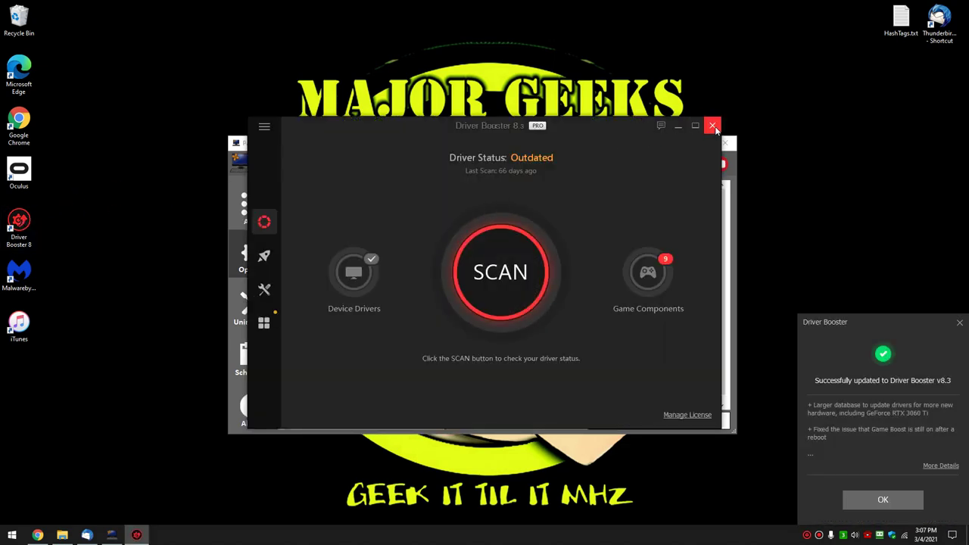
{"action": "left_click", "coordinate": [961, 323]}
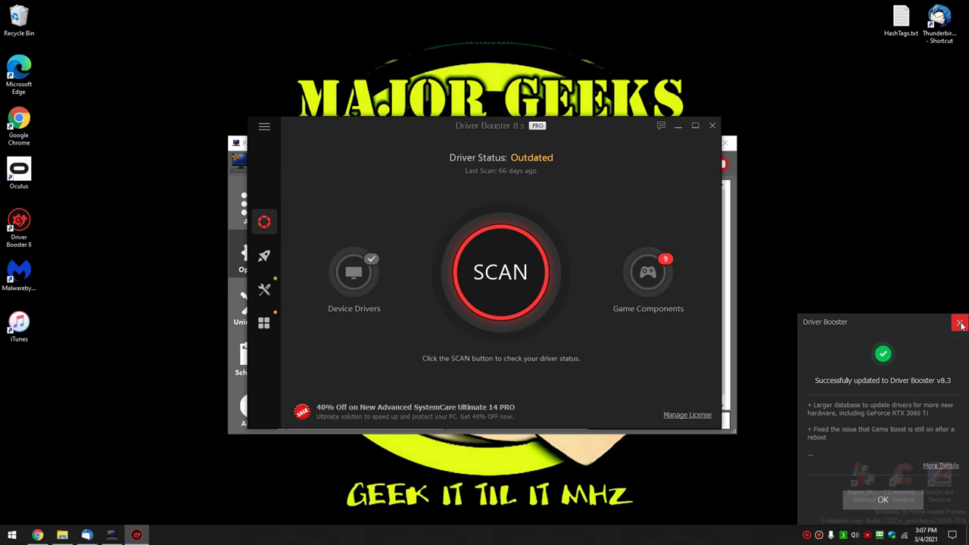
{"action": "left_click", "coordinate": [713, 126]}
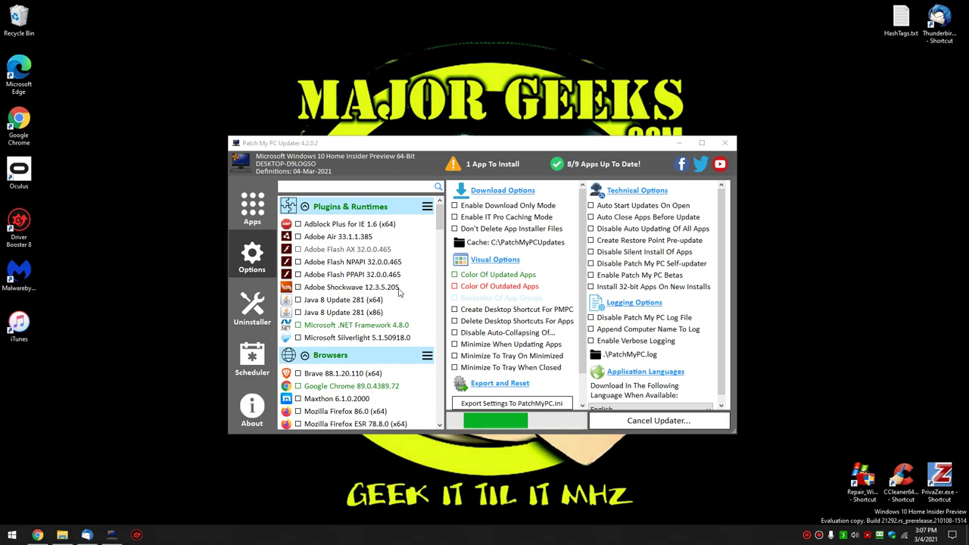
Show the list of installed programs in Patch My PC's Uninstaller.
{"action": "left_click", "coordinate": [445, 205]}
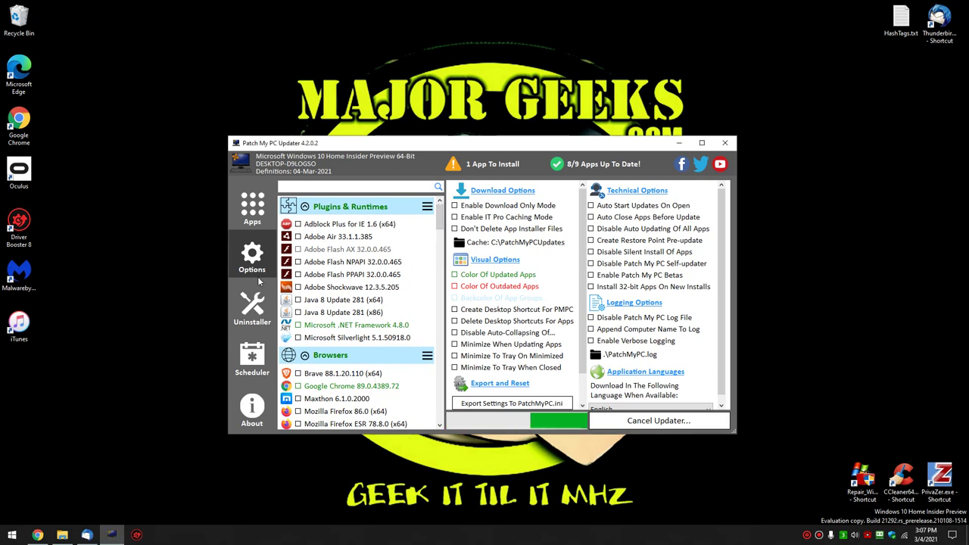
{"action": "left_click", "coordinate": [252, 307]}
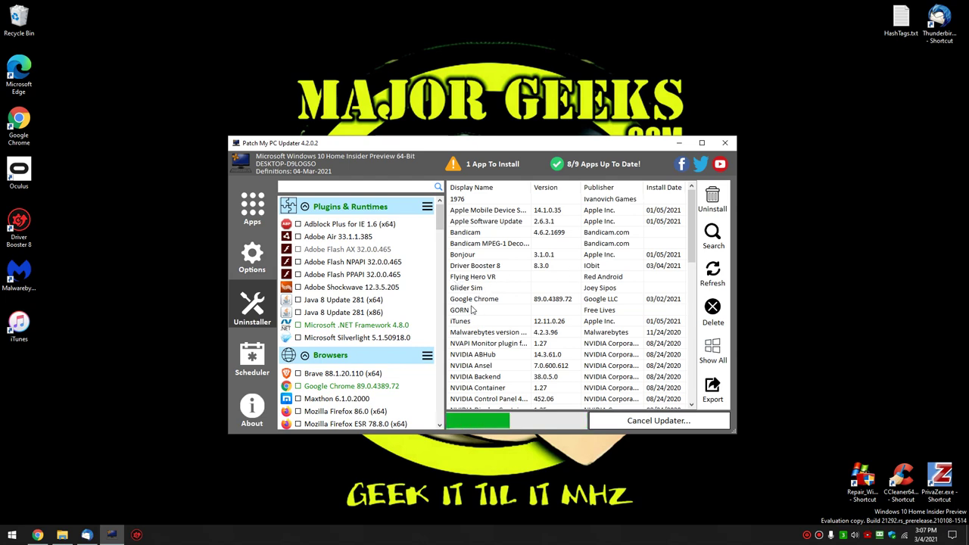
Check which apps are queued for installation, and browse the available apps down to the Hardware Tools category.
{"action": "left_click", "coordinate": [487, 167]}
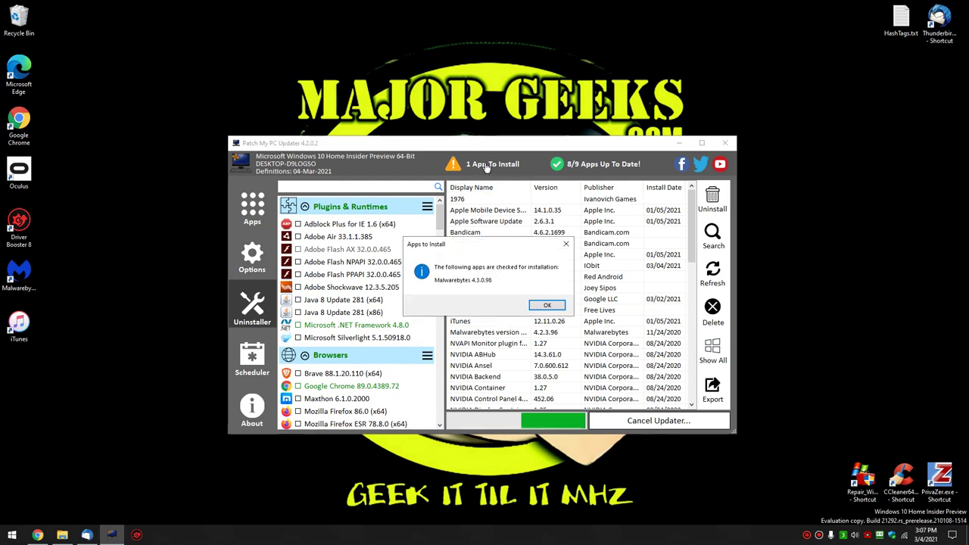
{"action": "left_click", "coordinate": [547, 306]}
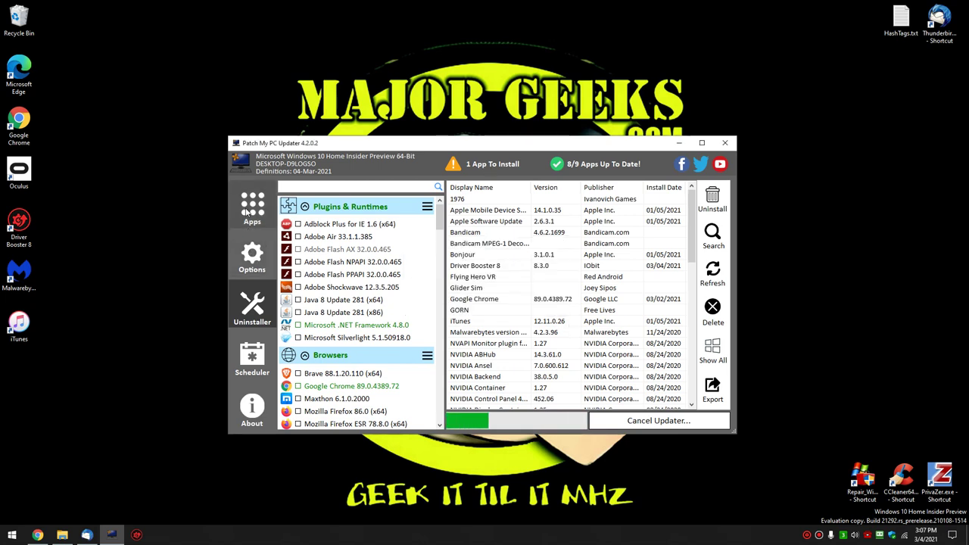
{"action": "left_click", "coordinate": [252, 307]}
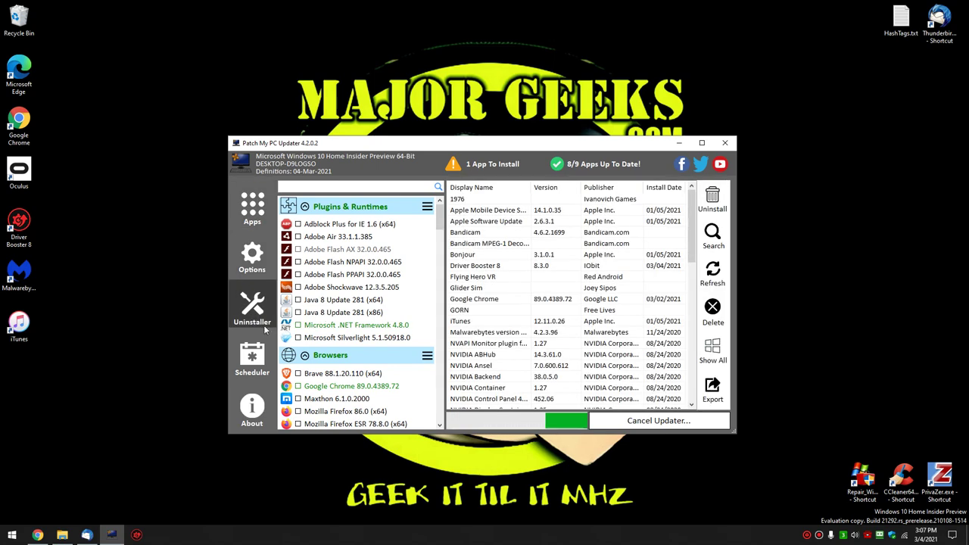
{"action": "left_click_drag", "start_coordinate": [442, 216], "coordinate": [442, 285]}
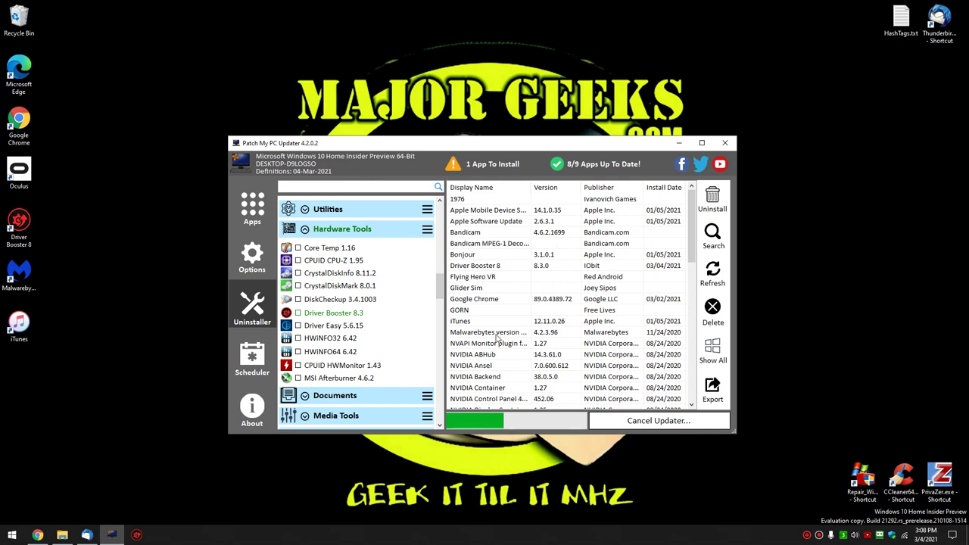
Show the Scheduler's task settings, and review the updater's progress log.
{"action": "left_click", "coordinate": [257, 362]}
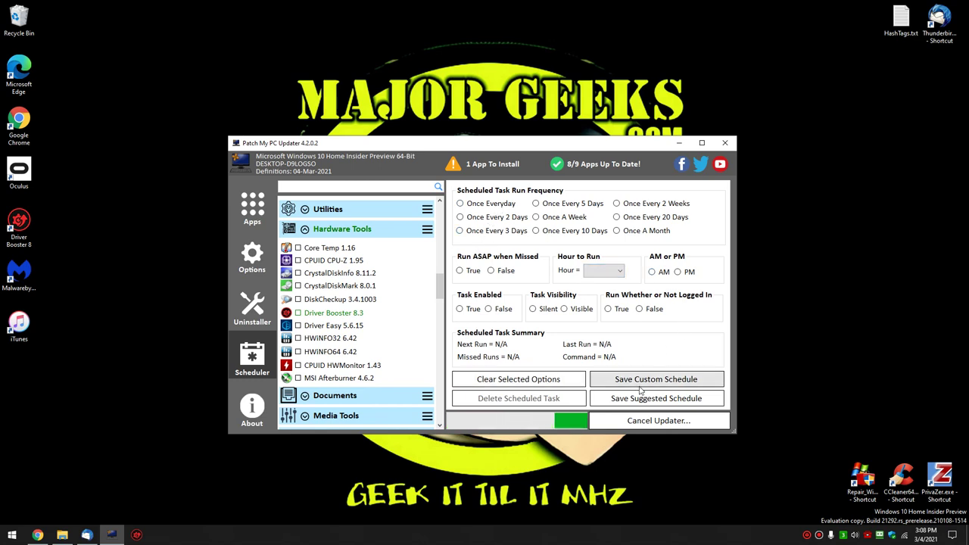
{"action": "left_click", "coordinate": [252, 207]}
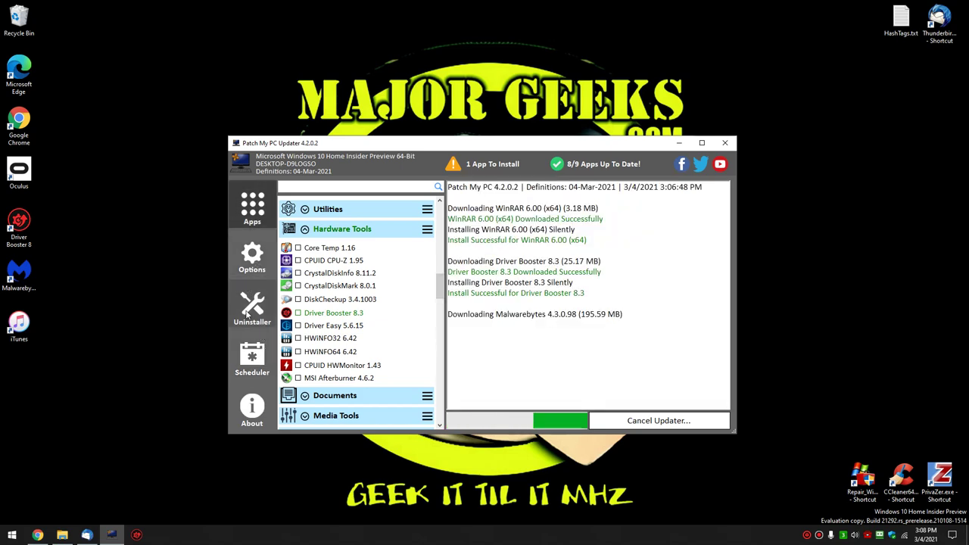
Uninstall Glider Sim from the installed programs list, checking the apps queued for installation meanwhile, and confirm the removal in Steam.
{"action": "left_click", "coordinate": [252, 307]}
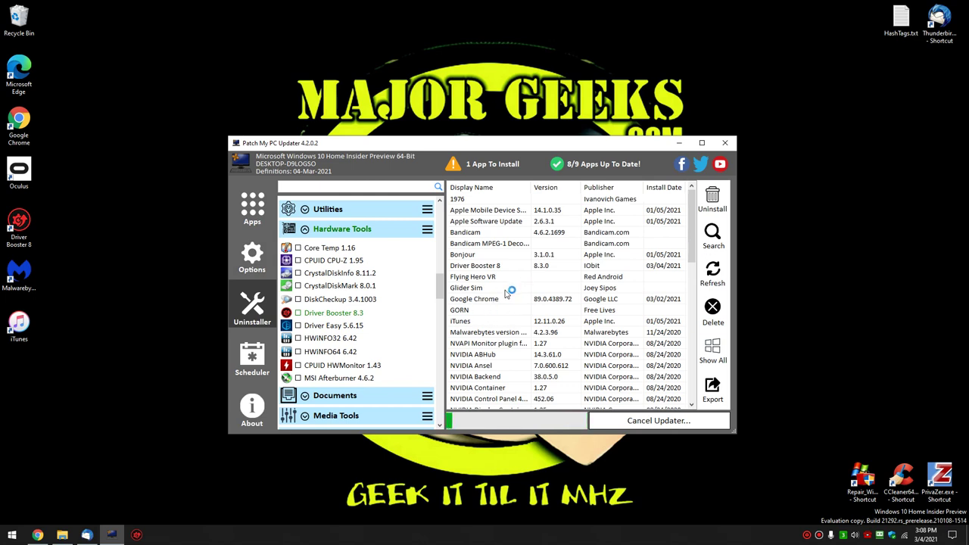
{"action": "left_click", "coordinate": [509, 290]}
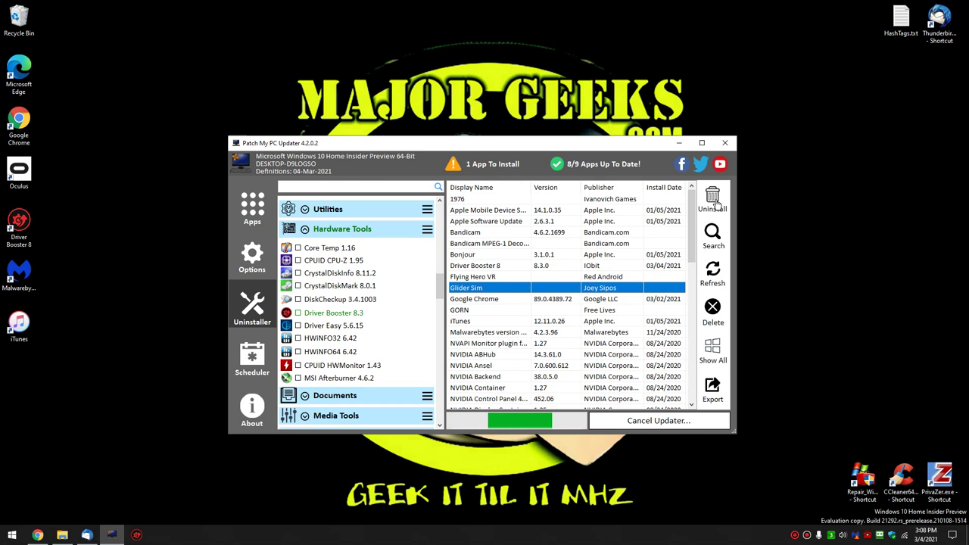
{"action": "left_click", "coordinate": [715, 197]}
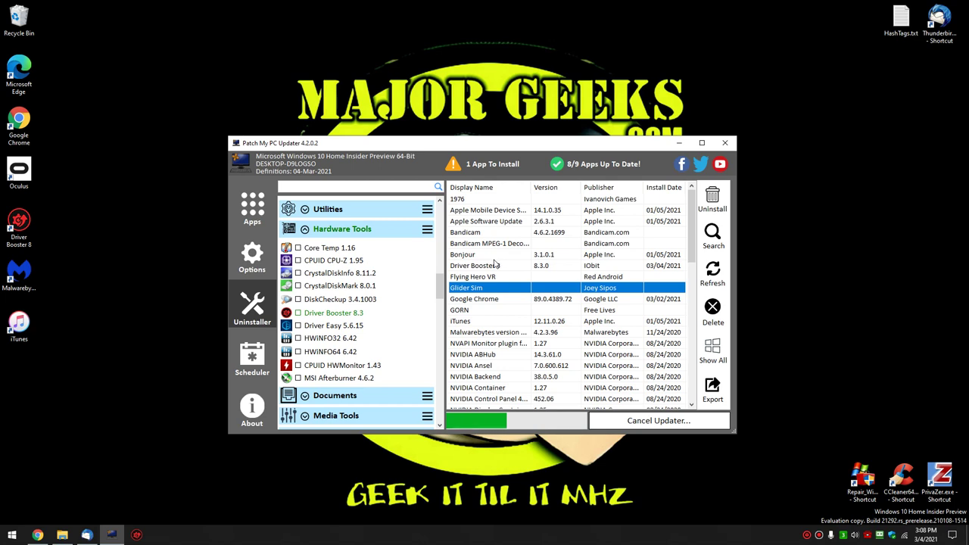
{"action": "left_click", "coordinate": [508, 173]}
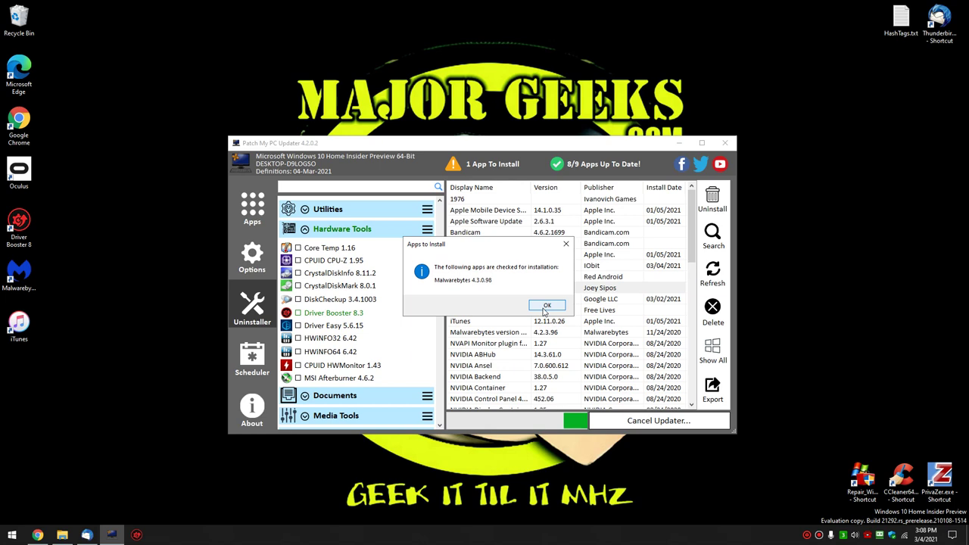
{"action": "left_click", "coordinate": [543, 307]}
{"action": "left_click", "coordinate": [492, 166]}
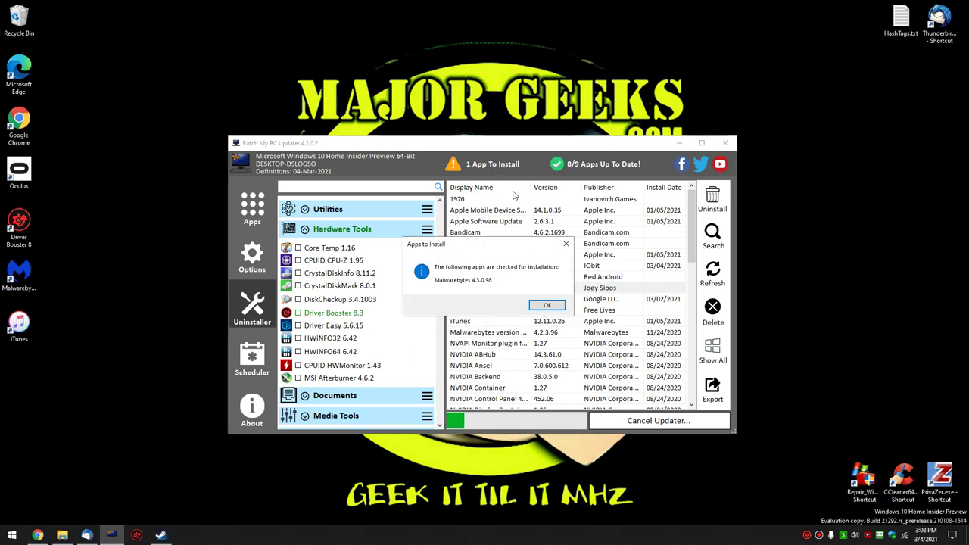
{"action": "left_click", "coordinate": [557, 308]}
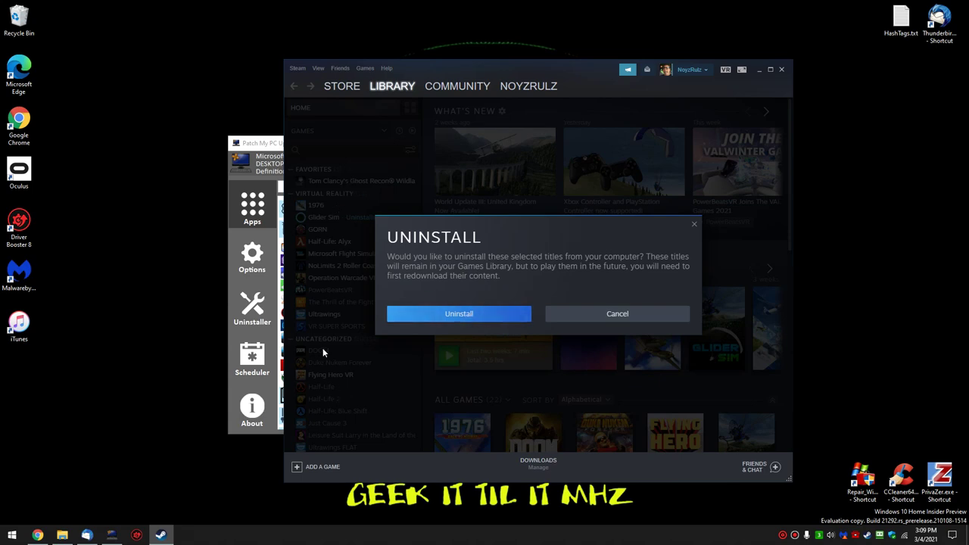
{"action": "left_click", "coordinate": [454, 316]}
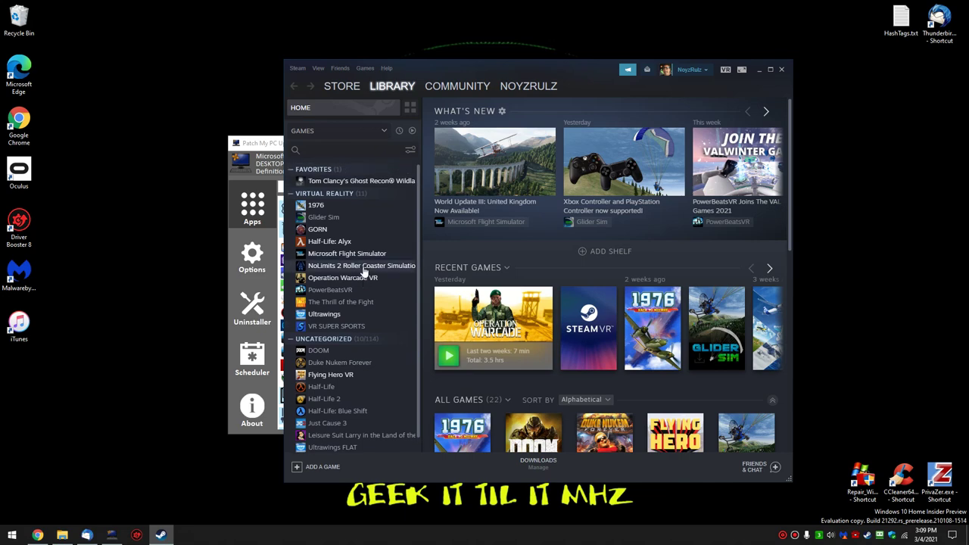
Look through the Steam library, show Flying Hero VR's page and its available actions, and minimize Steam.
{"action": "scroll", "coordinate": [364, 272], "scroll_direction": "down", "scroll_amount": 1}
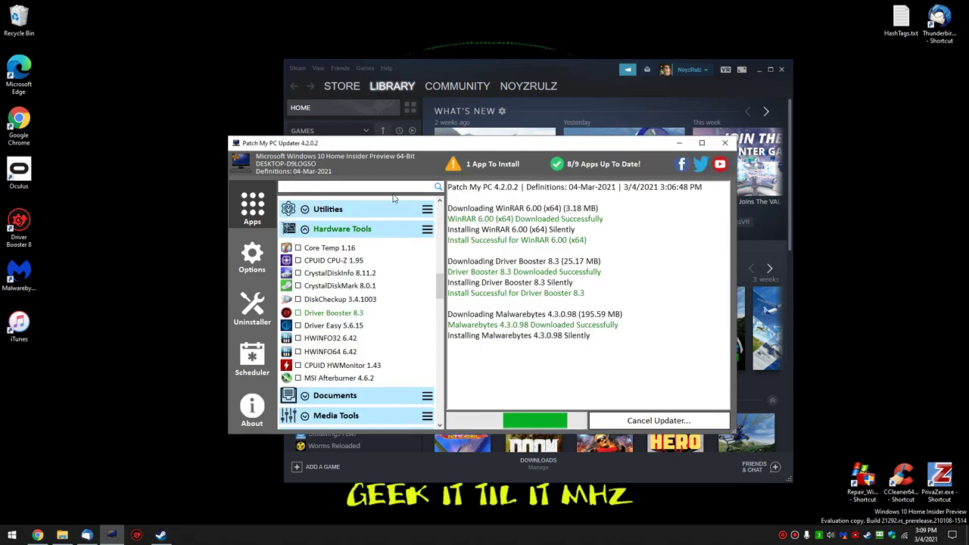
{"action": "left_click", "coordinate": [427, 96]}
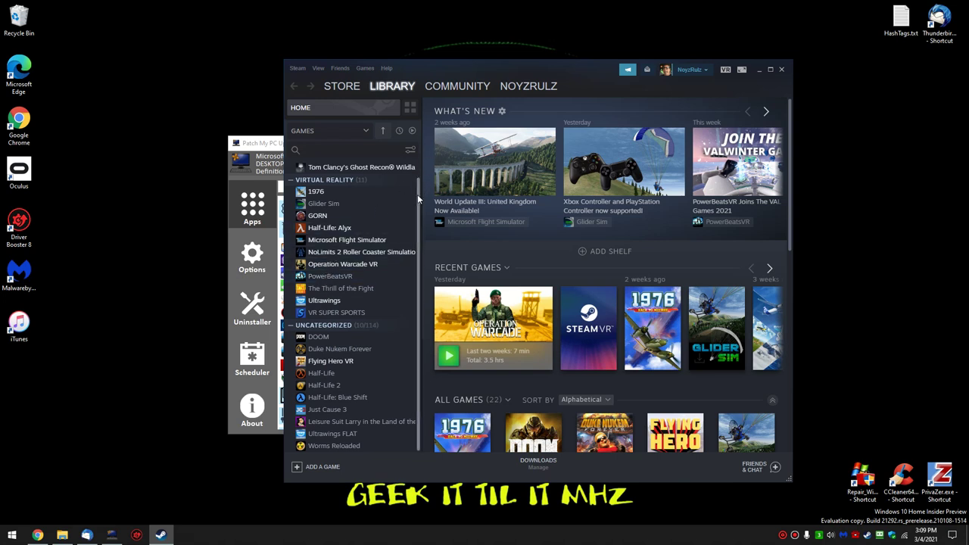
{"action": "scroll", "coordinate": [418, 196], "scroll_direction": "up", "scroll_amount": 1}
{"action": "scroll", "coordinate": [348, 379], "scroll_direction": "down", "scroll_amount": 1}
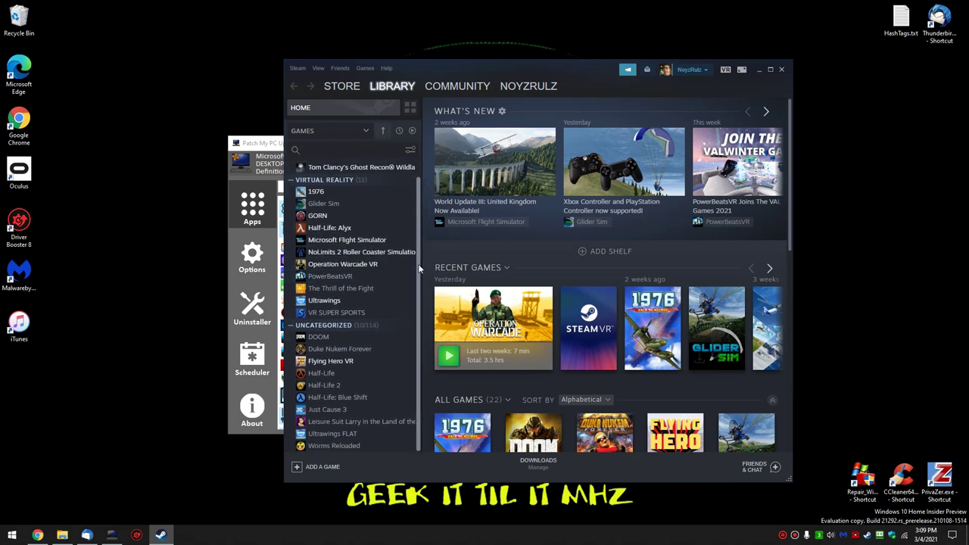
{"action": "left_click", "coordinate": [333, 362]}
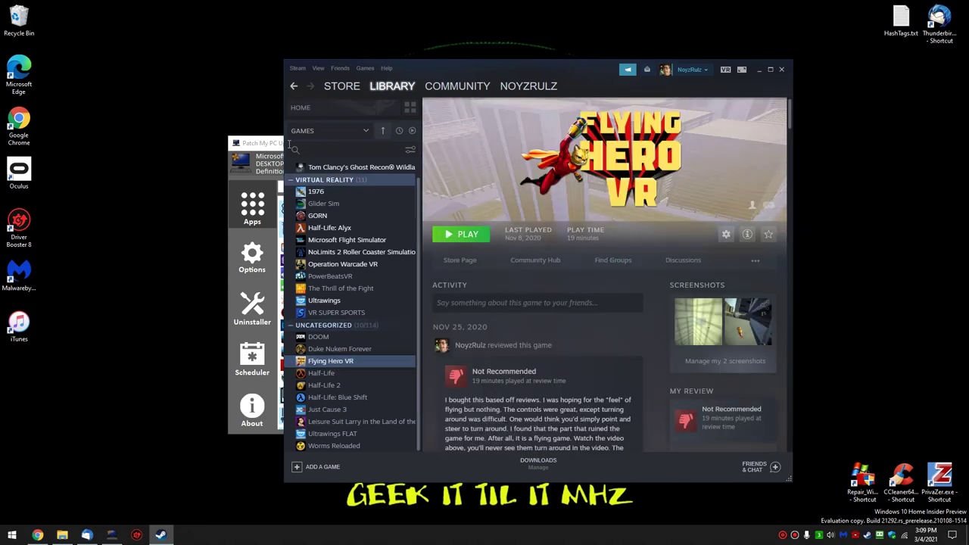
{"action": "right_click", "coordinate": [380, 368]}
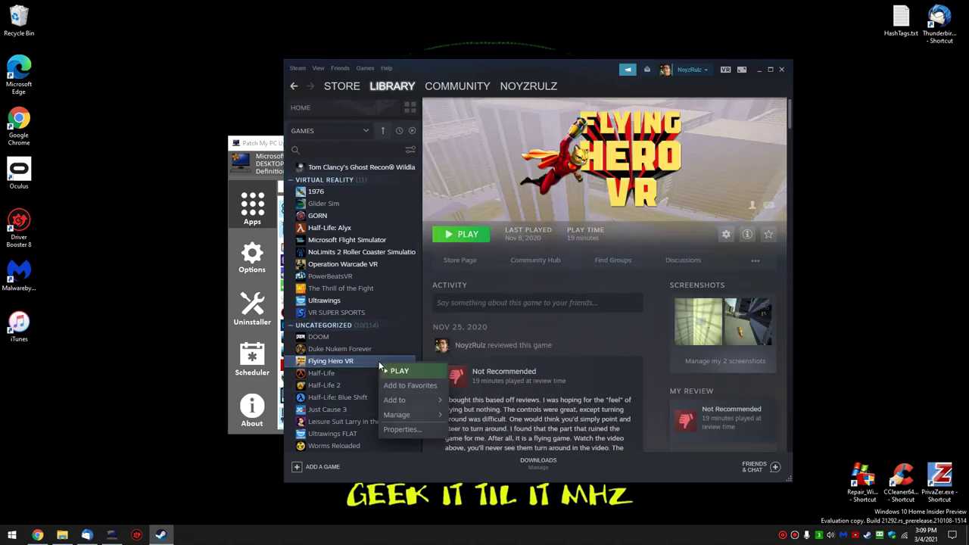
{"action": "mouse_move", "coordinate": [401, 414]}
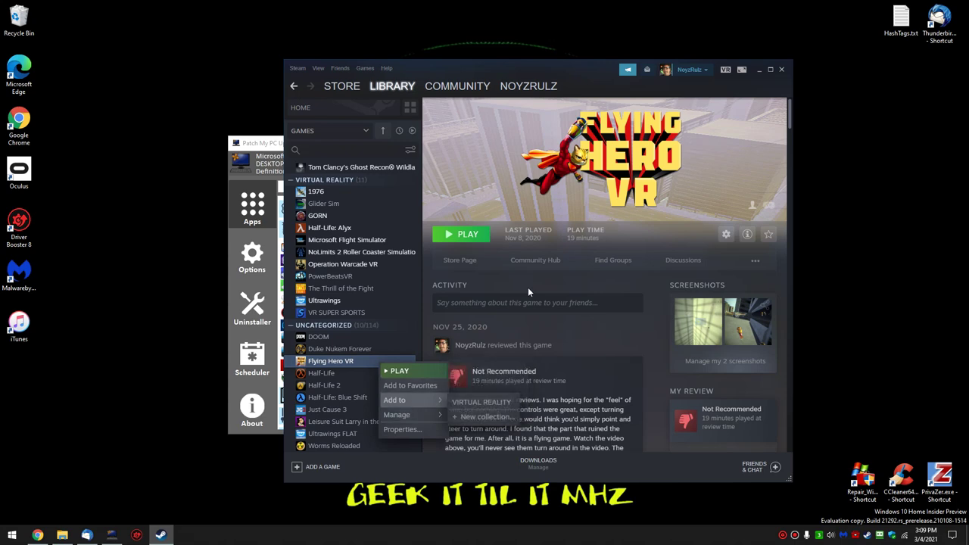
{"action": "left_click", "coordinate": [760, 72]}
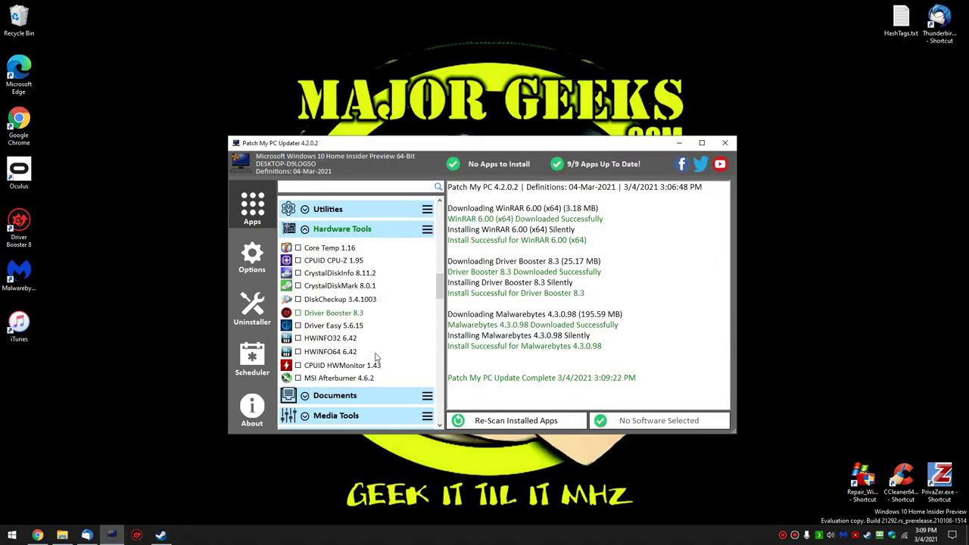
{"action": "left_click", "coordinate": [137, 536]}
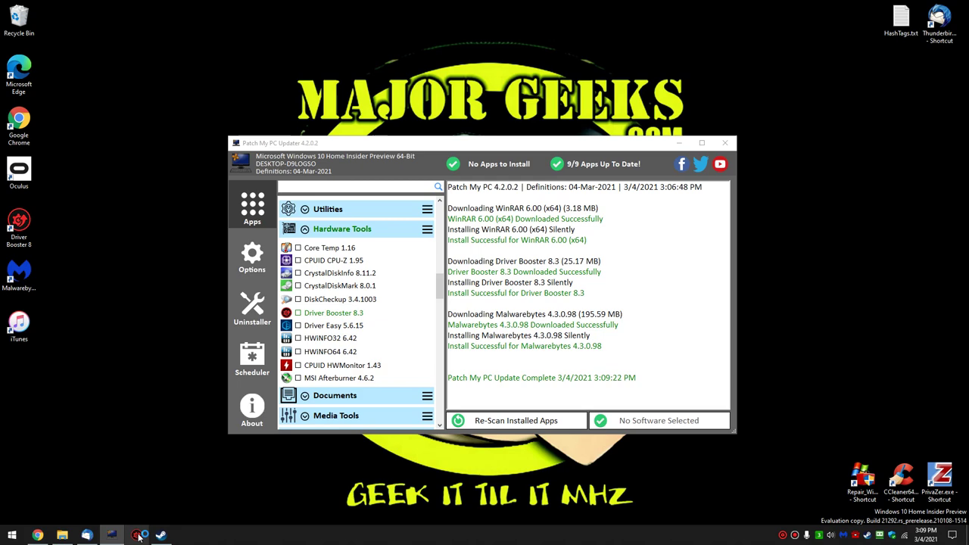
{"action": "left_click", "coordinate": [711, 125]}
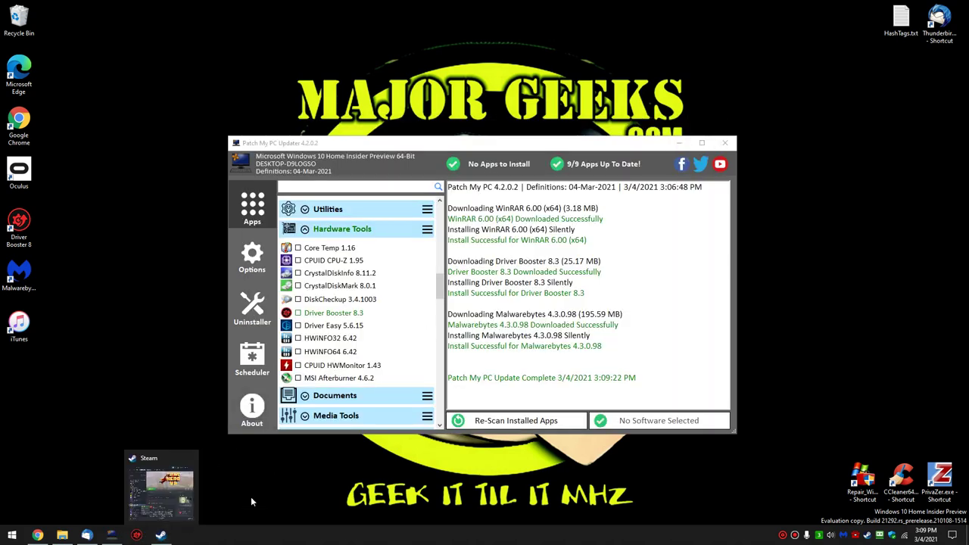
{"action": "left_click", "coordinate": [459, 386]}
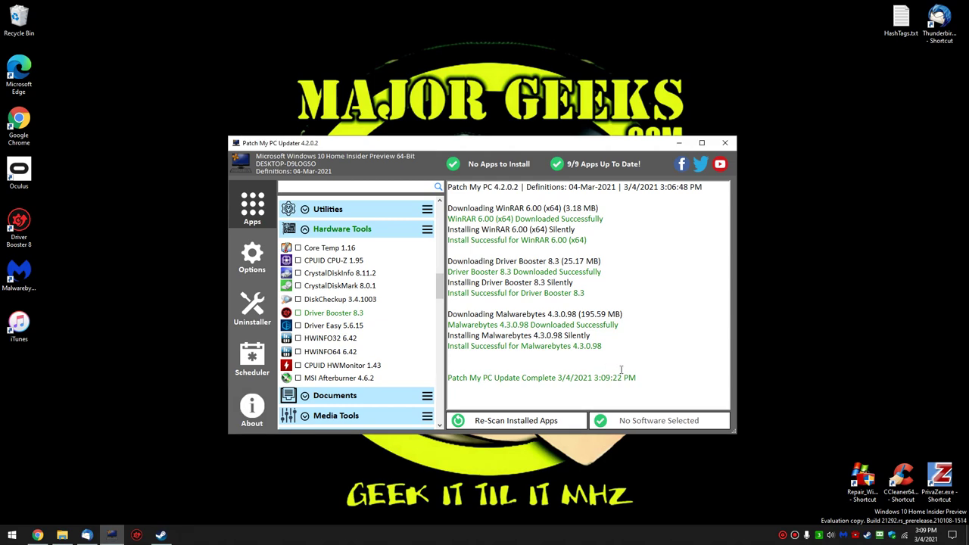
Review Patch My PC's options and read the descriptions for Auto Start Updates On Open and Enable Download Only Mode.
{"action": "left_click", "coordinate": [254, 261]}
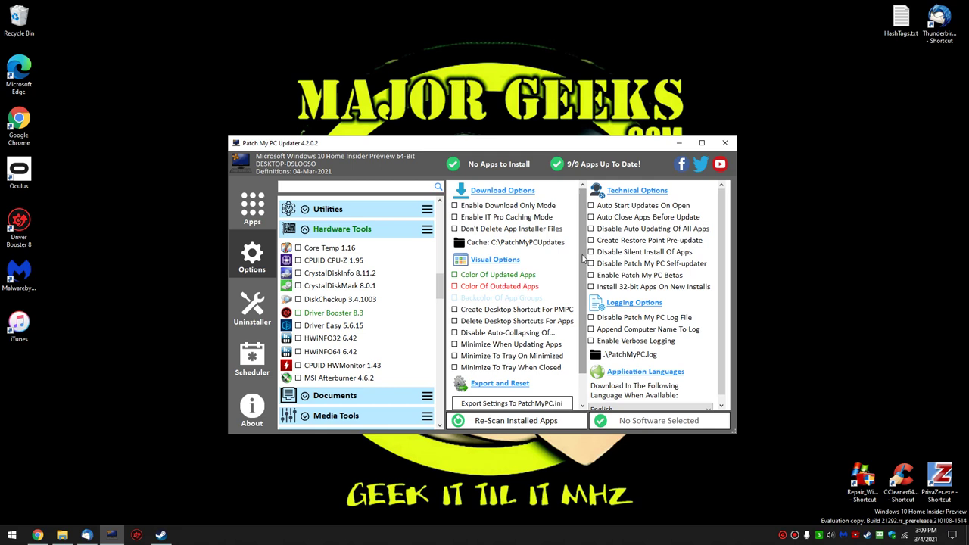
{"action": "scroll", "coordinate": [585, 327], "scroll_direction": "down", "scroll_amount": 1}
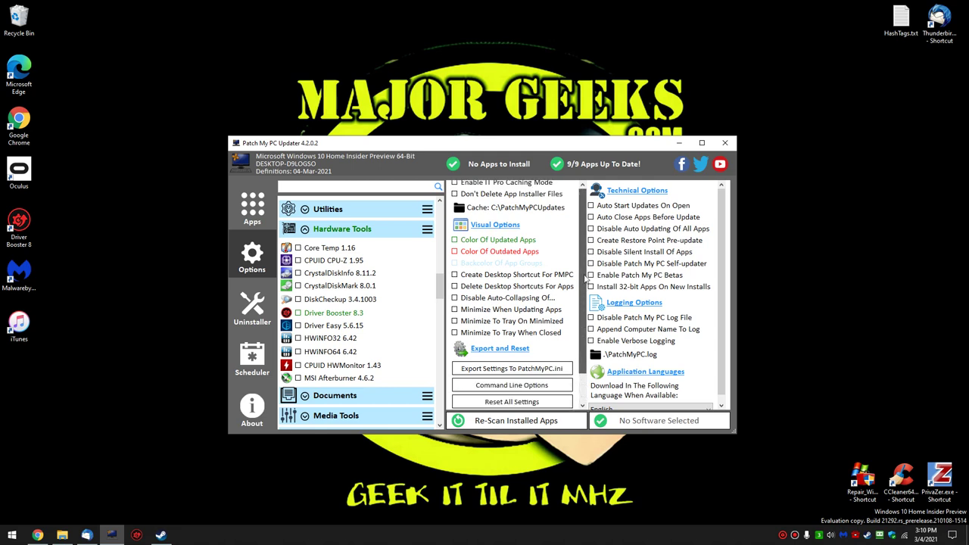
{"action": "scroll", "coordinate": [584, 324], "scroll_direction": "up", "scroll_amount": 1}
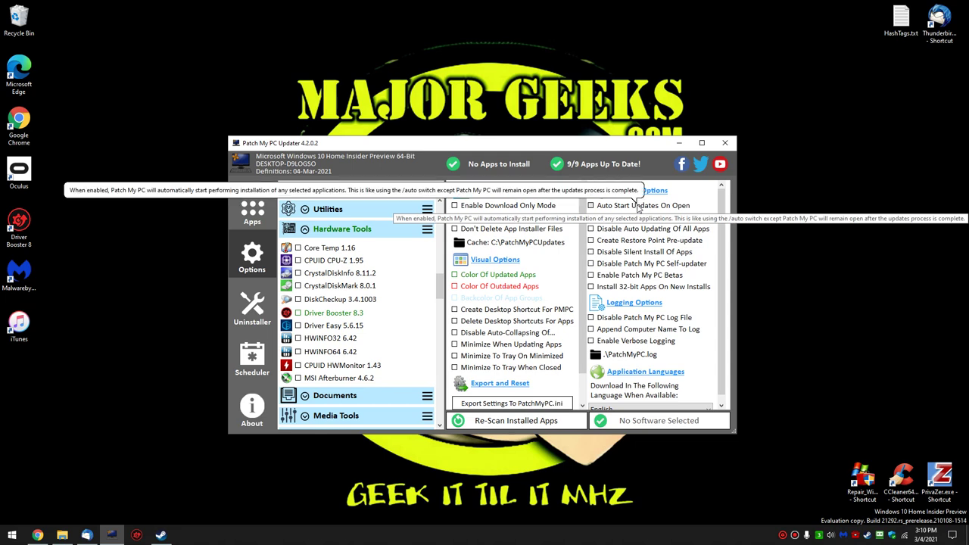
{"action": "mouse_move", "coordinate": [504, 211]}
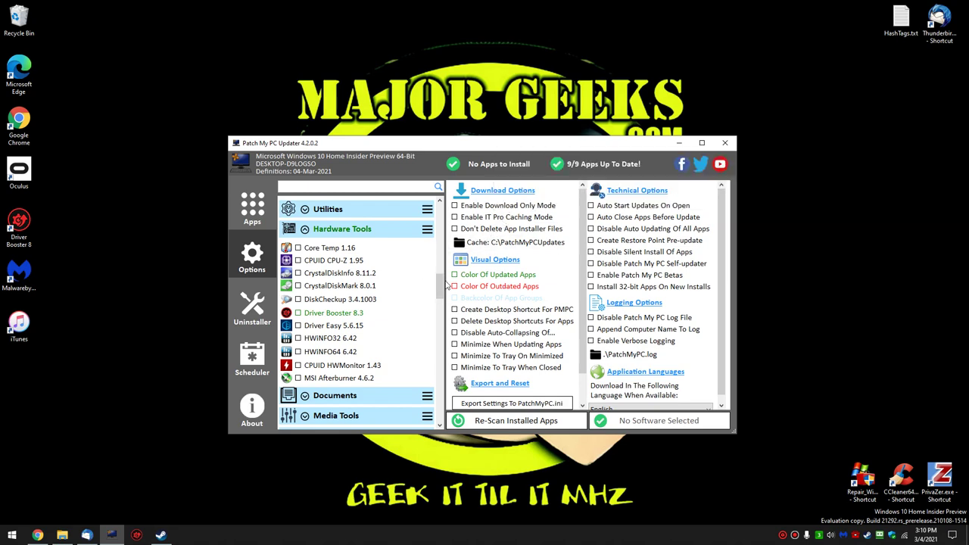
Uninstall Flying Hero VR from the installed programs list, confirm the removal in Steam, and close Steam.
{"action": "left_click", "coordinate": [266, 319]}
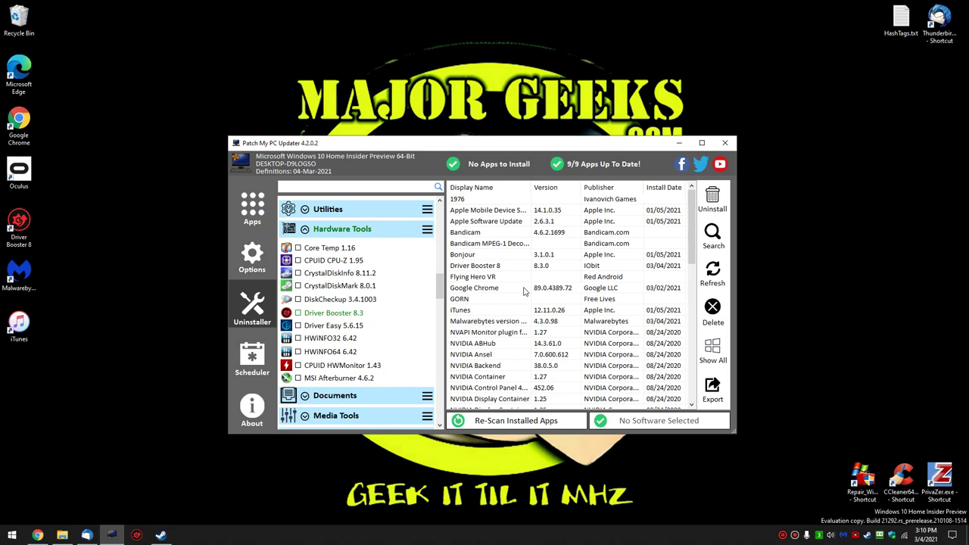
{"action": "left_click", "coordinate": [490, 279]}
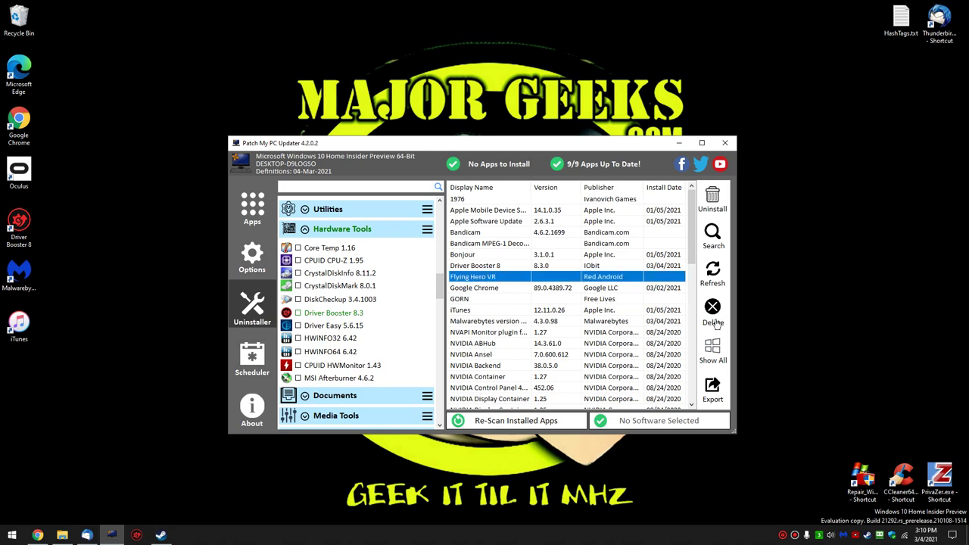
{"action": "left_click", "coordinate": [712, 200]}
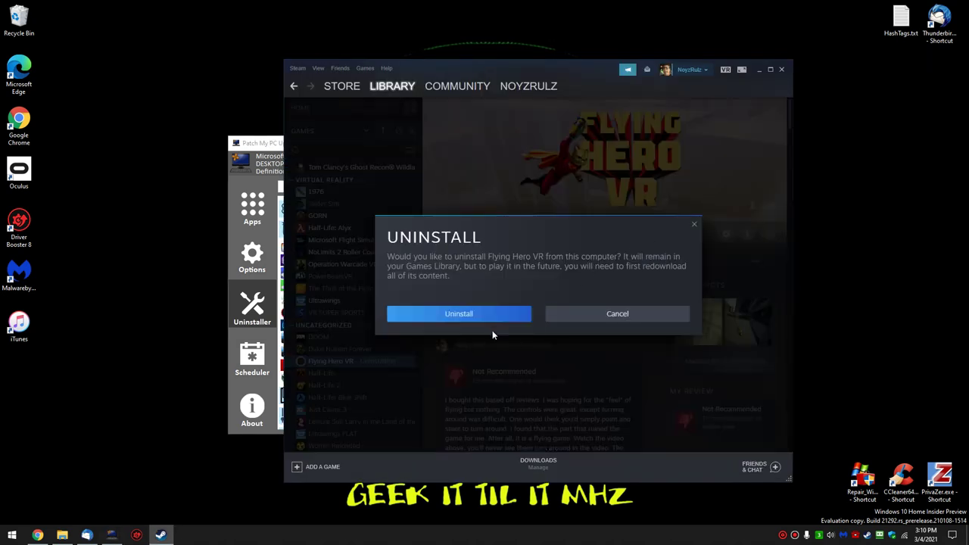
{"action": "left_click", "coordinate": [499, 316]}
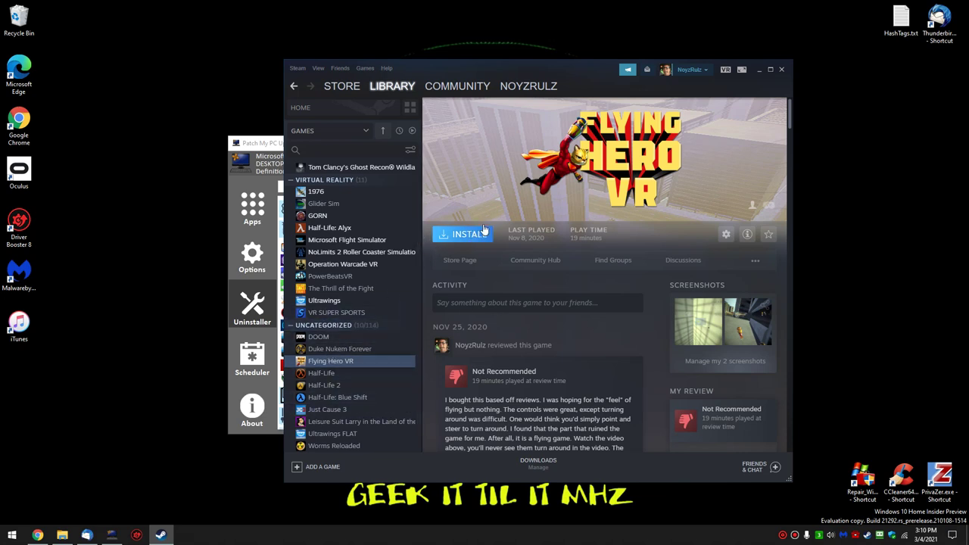
{"action": "left_click", "coordinate": [784, 68]}
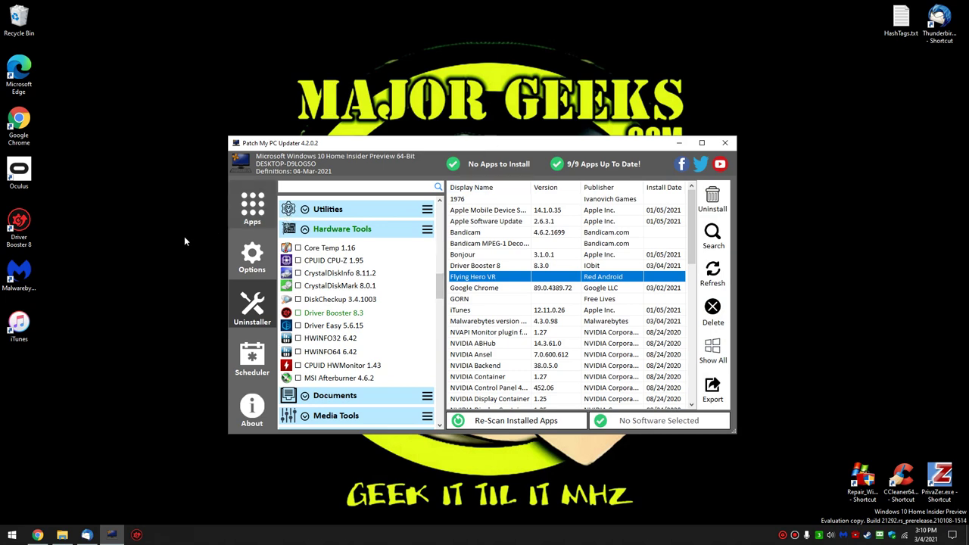
Show the options again and browse the available apps from Plugins & Runtimes to Browsers.
{"action": "left_click", "coordinate": [253, 258]}
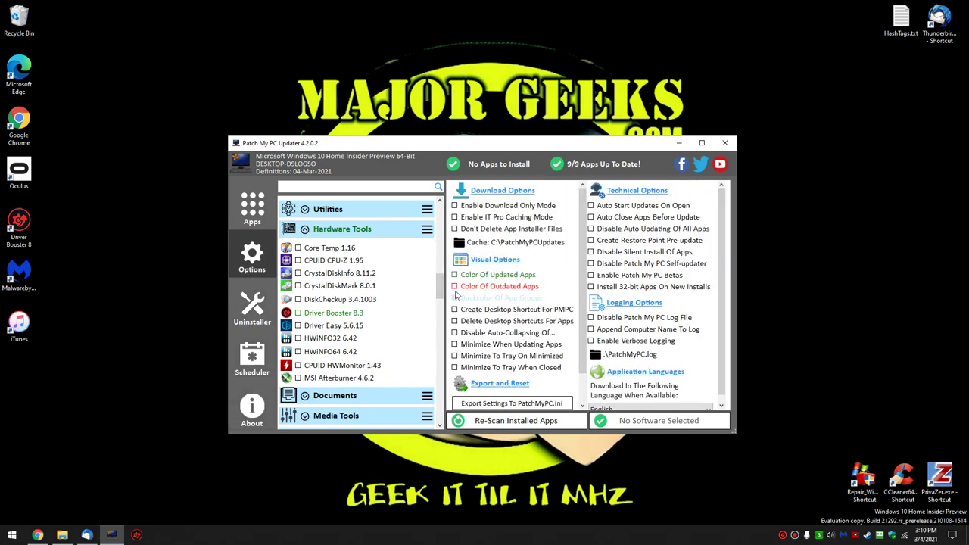
{"action": "left_click_drag", "start_coordinate": [442, 278], "coordinate": [441, 218]}
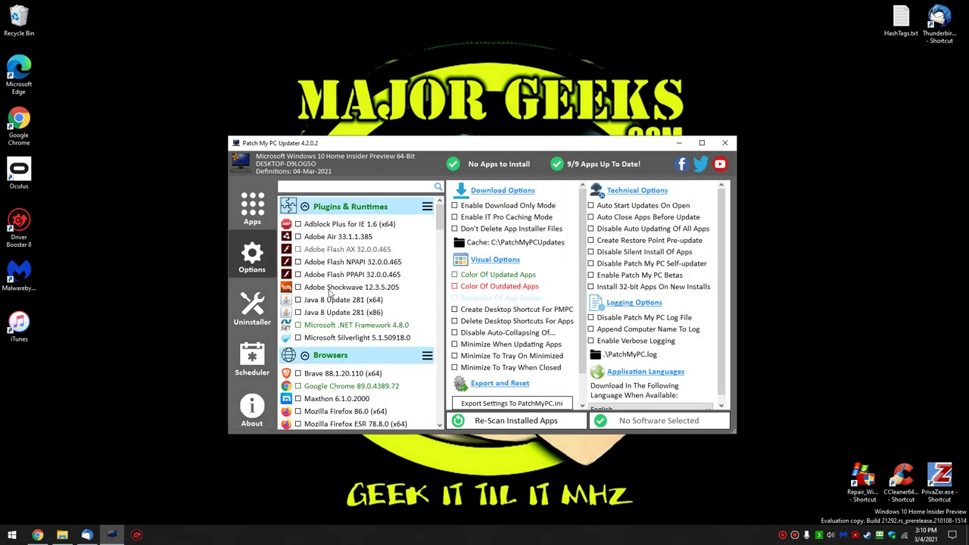
{"action": "scroll", "coordinate": [443, 226], "scroll_direction": "down", "scroll_amount": 2}
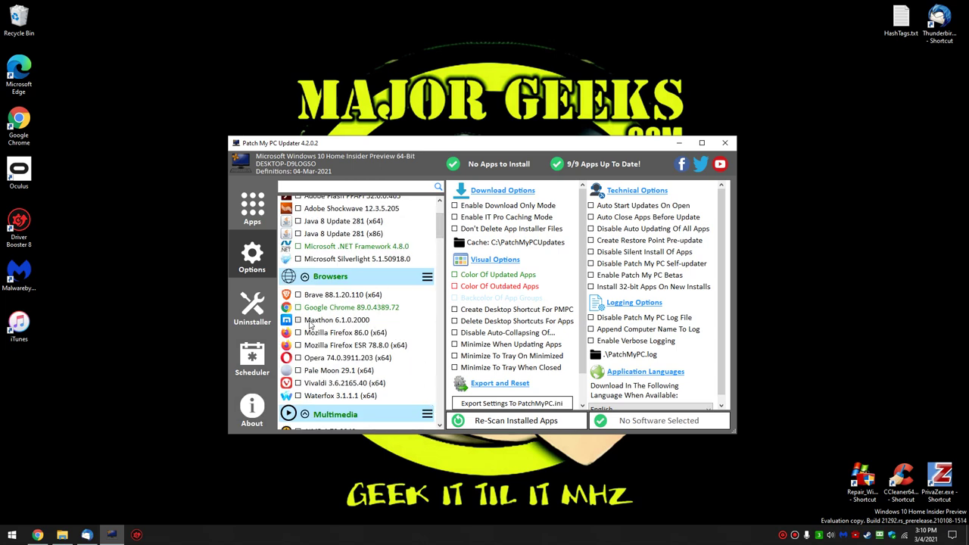
Browse the available apps from Browsers through Multimedia and File Archivers to the Utilities group.
{"action": "left_click", "coordinate": [440, 426]}
{"action": "left_click", "coordinate": [440, 427]}
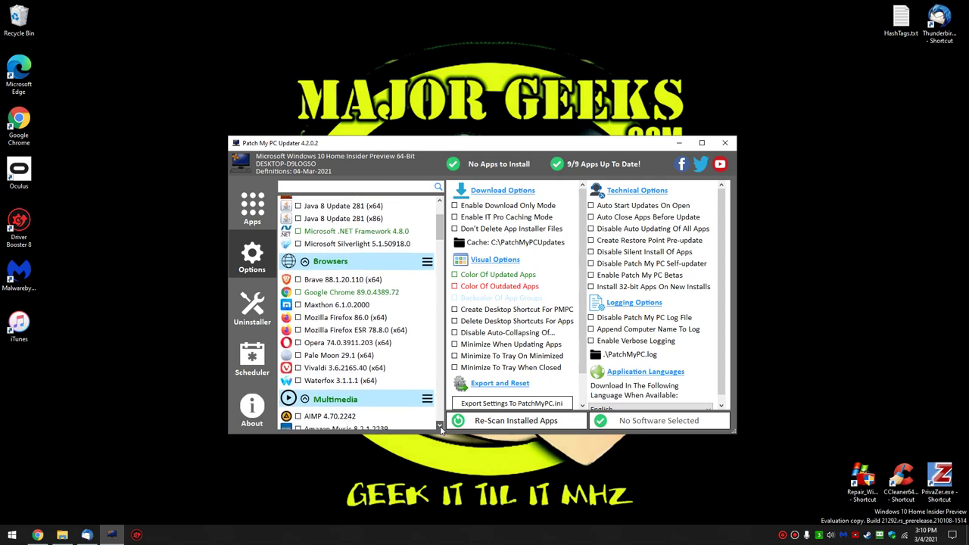
{"action": "left_click", "coordinate": [440, 427]}
{"action": "left_click", "coordinate": [441, 429]}
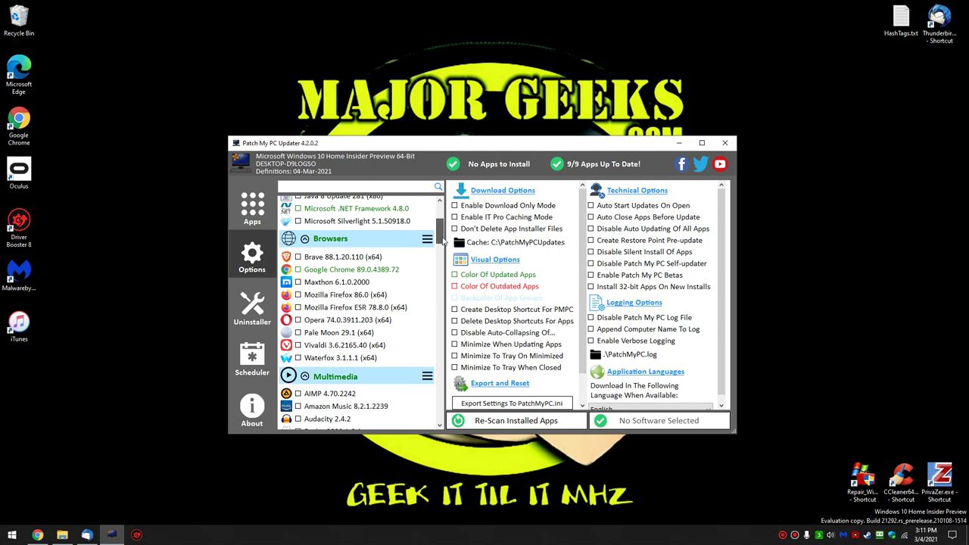
{"action": "left_click_drag", "start_coordinate": [441, 227], "coordinate": [440, 241]}
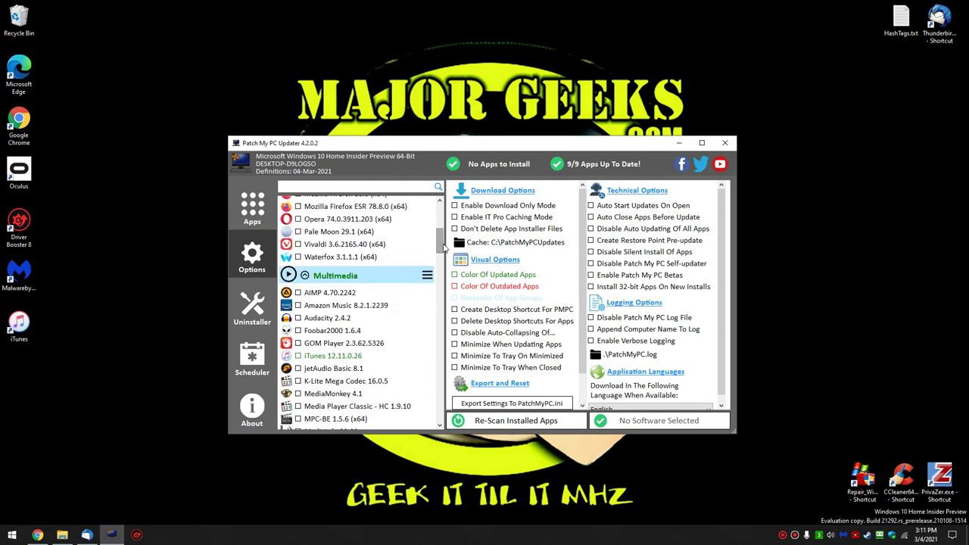
{"action": "left_click", "coordinate": [440, 425]}
{"action": "scroll", "coordinate": [369, 366], "scroll_direction": "down", "scroll_amount": 3}
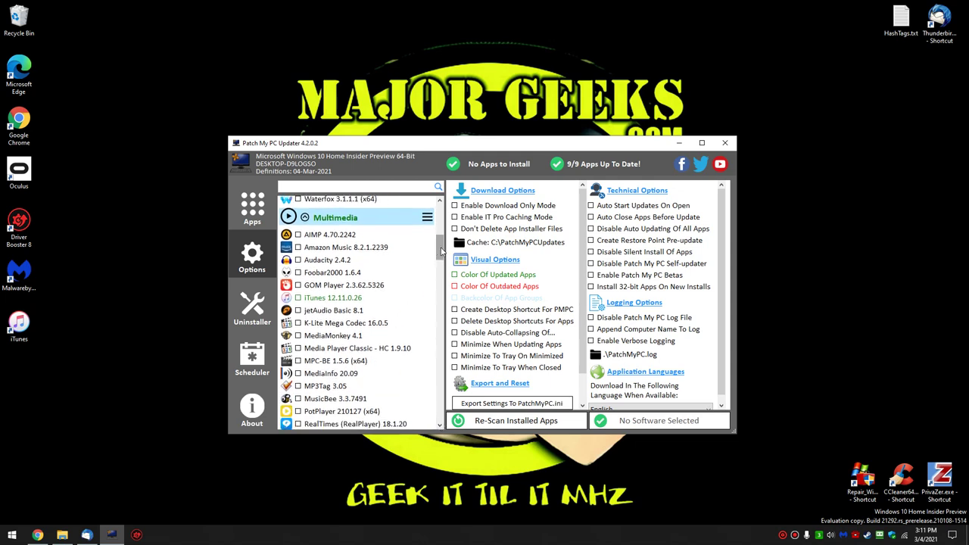
{"action": "scroll", "coordinate": [439, 258], "scroll_direction": "down", "scroll_amount": 5}
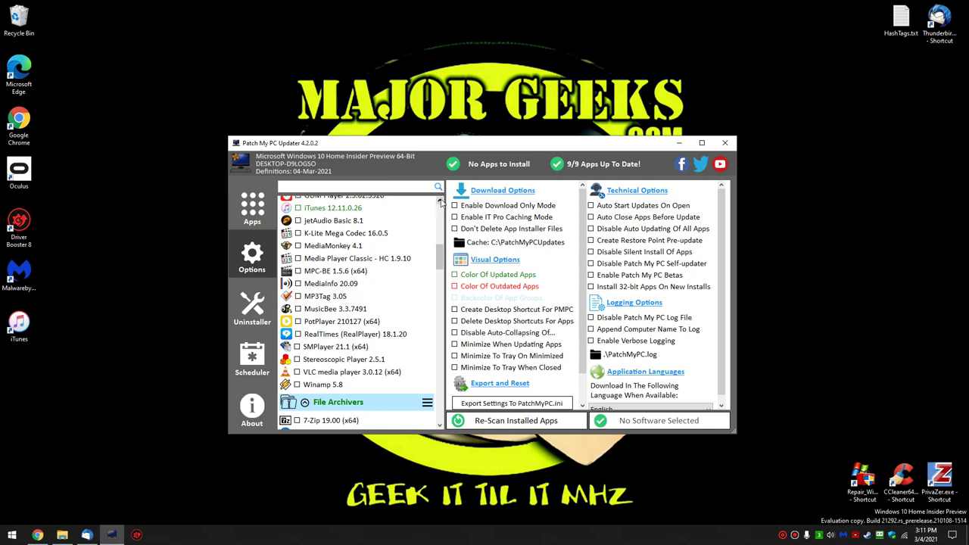
{"action": "left_click", "coordinate": [439, 200]}
{"action": "left_click", "coordinate": [440, 426]}
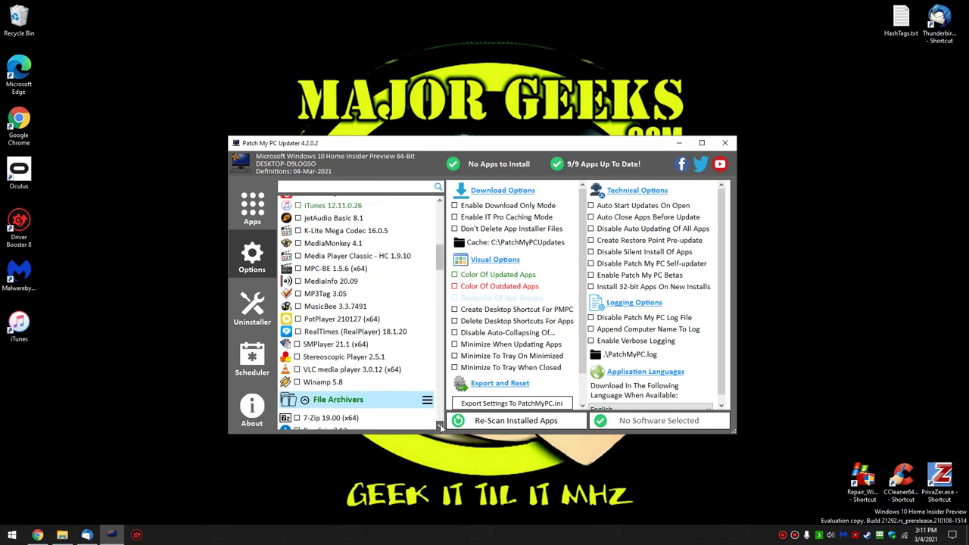
{"action": "left_click_drag", "start_coordinate": [440, 426], "coordinate": [440, 426]}
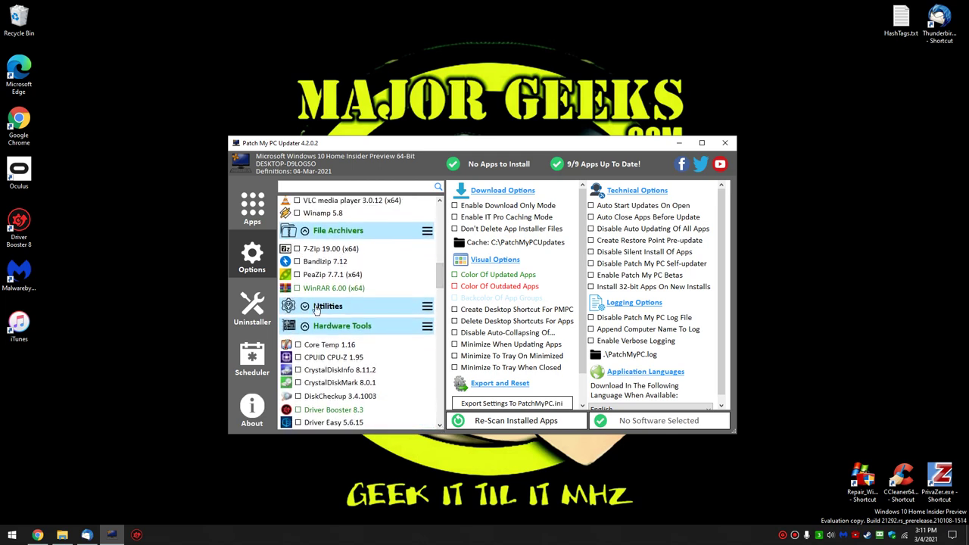
Expand the Utilities group, then select and clear Auslogics Disk Defrag and BOINC as trial install choices.
{"action": "left_click", "coordinate": [367, 311]}
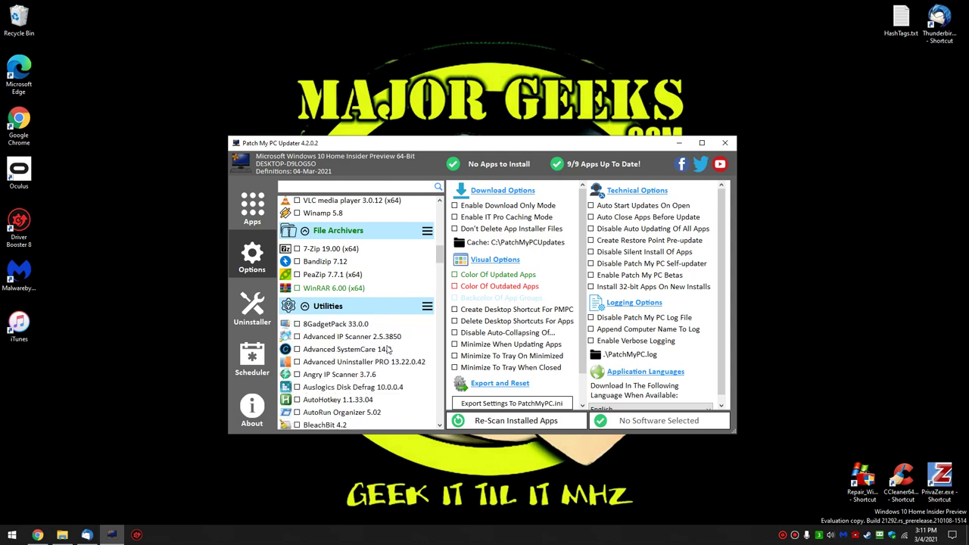
{"action": "left_click_drag", "start_coordinate": [440, 427], "coordinate": [440, 427]}
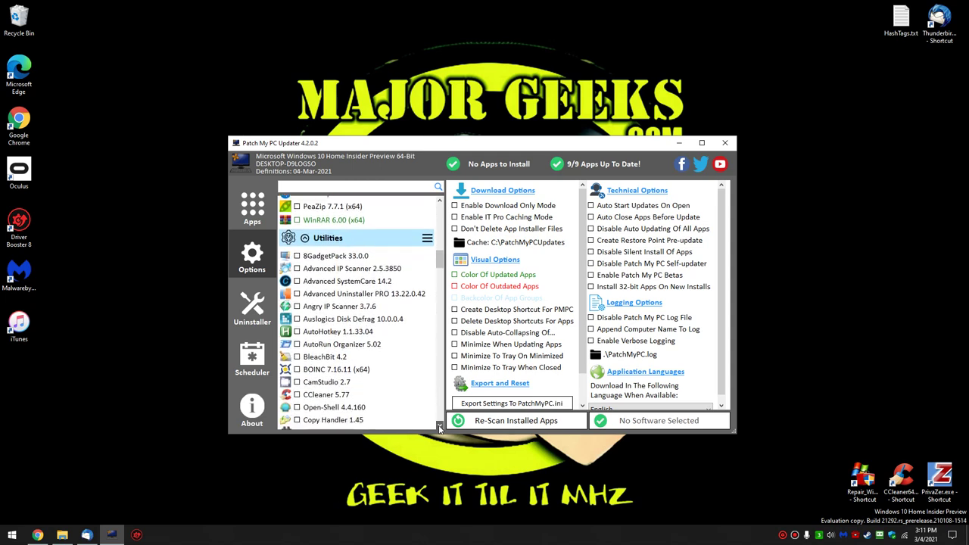
{"action": "left_click", "coordinate": [359, 319]}
{"action": "left_click", "coordinate": [353, 321]}
{"action": "left_click", "coordinate": [324, 371]}
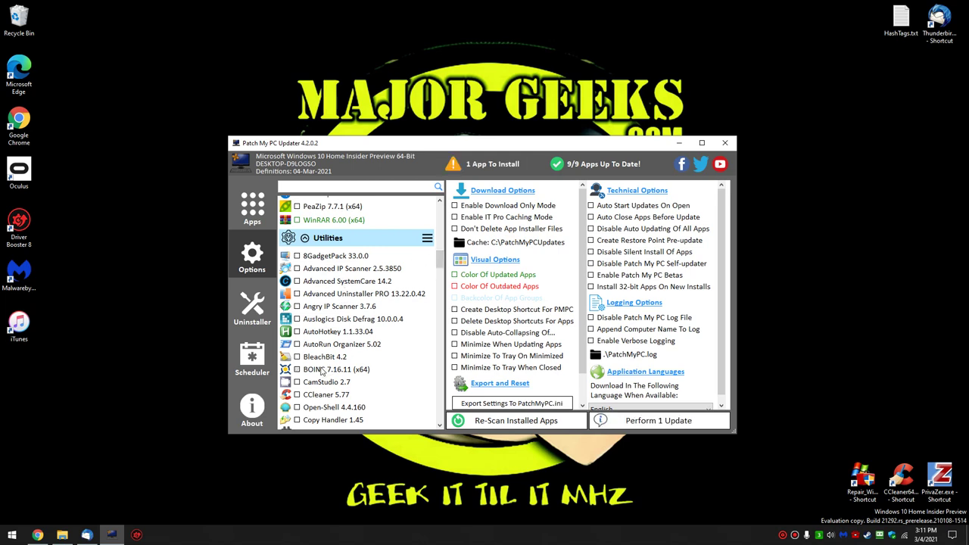
{"action": "left_click", "coordinate": [321, 370]}
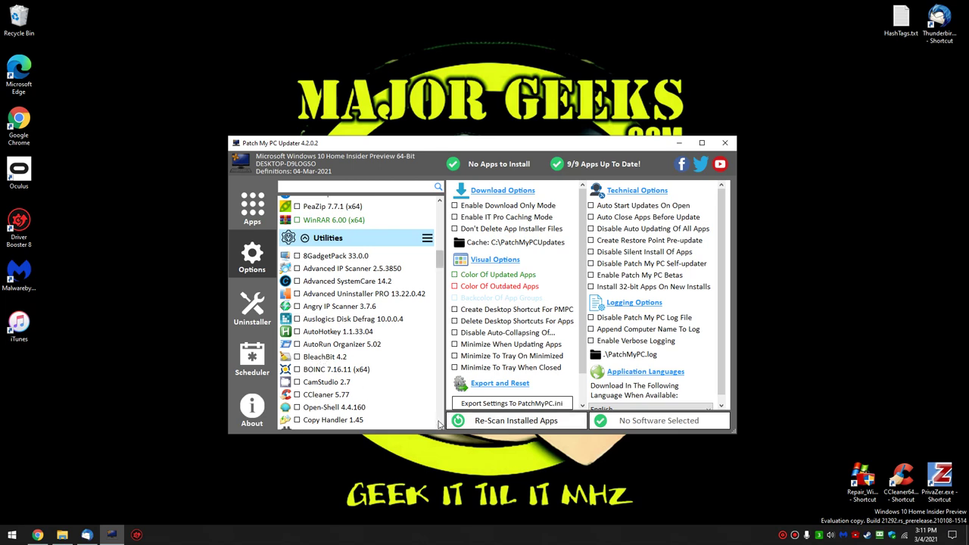
Find PrivaZer among the utilities, select it for installation and clear its selection again.
{"action": "scroll", "coordinate": [439, 413], "scroll_direction": "down", "scroll_amount": 1}
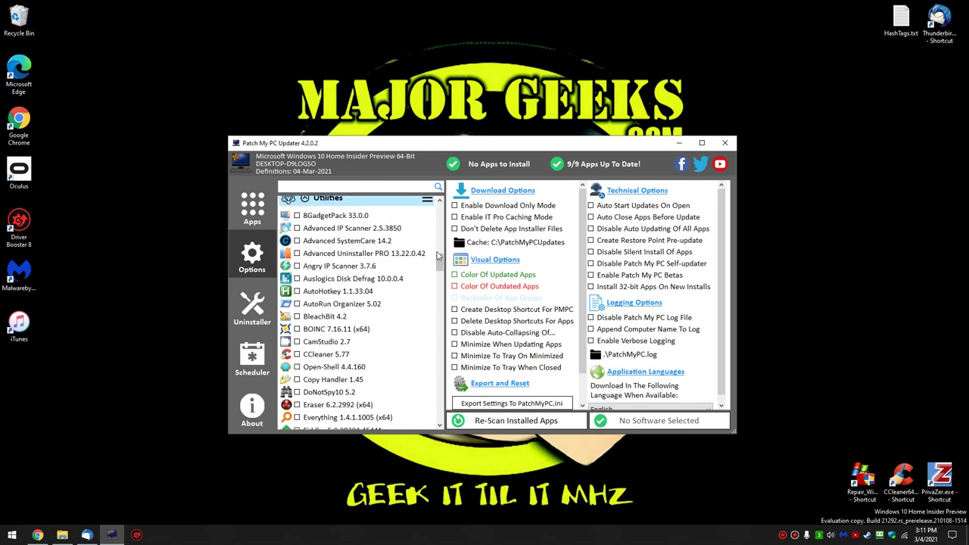
{"action": "left_click_drag", "start_coordinate": [437, 257], "coordinate": [440, 292]}
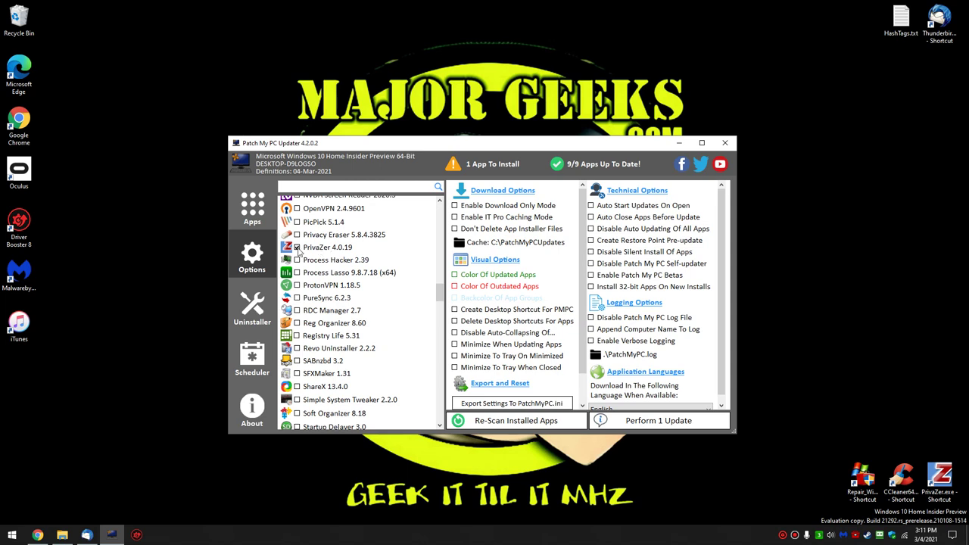
{"action": "left_click", "coordinate": [299, 248]}
{"action": "left_click", "coordinate": [297, 248]}
Show the actions available for MultiCommander in the Utilities group and close them without choosing any.
{"action": "mouse_move", "coordinate": [440, 291]}
{"action": "left_mouse_down"}
{"action": "mouse_move", "coordinate": [440, 212]}
{"action": "mouse_move", "coordinate": [440, 282]}
{"action": "left_mouse_up"}
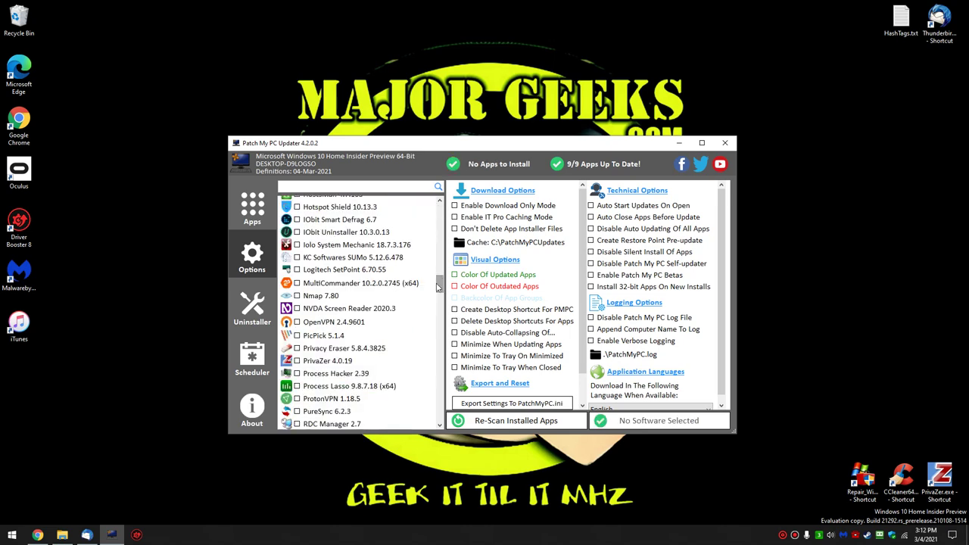
{"action": "right_click", "coordinate": [342, 283]}
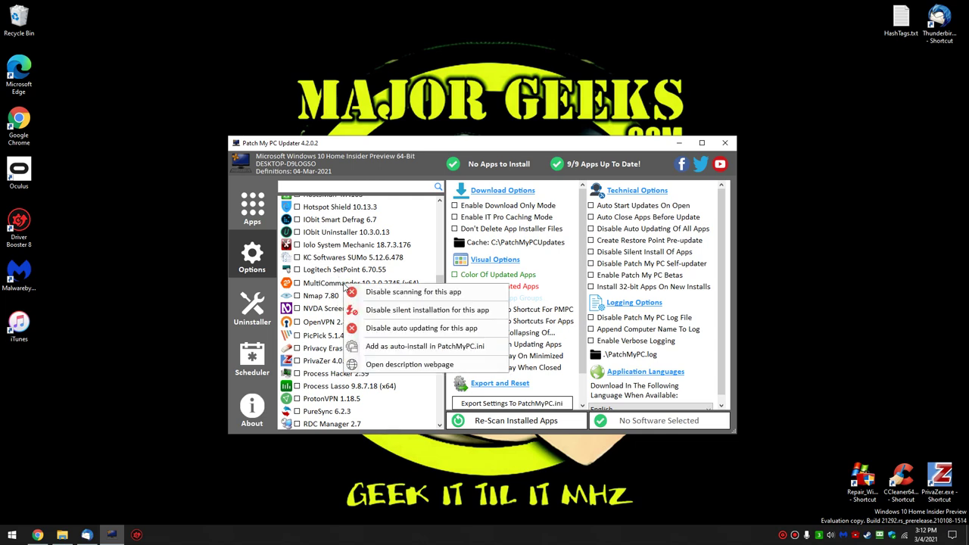
{"action": "left_click", "coordinate": [433, 283]}
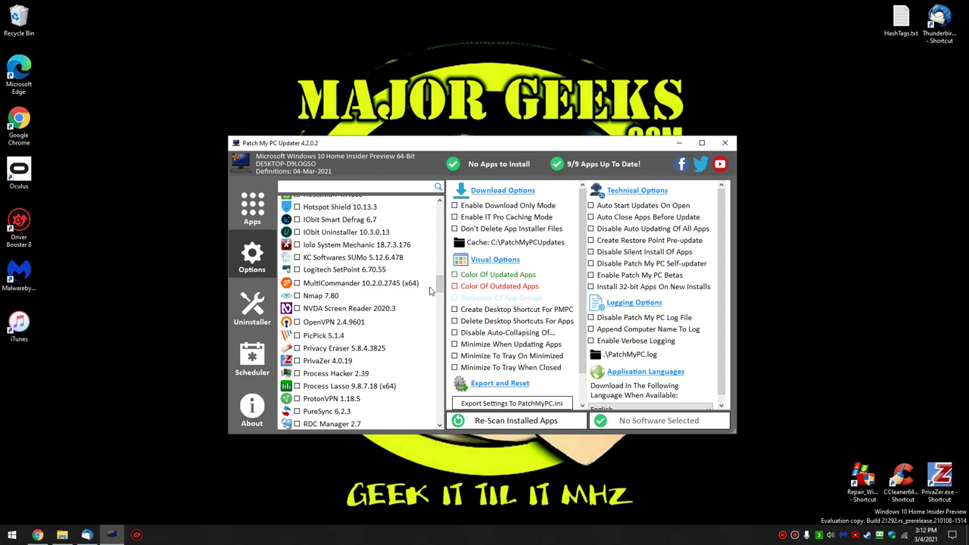
Go back to the Multimedia apps and review the actions available for Winamp, including Add as auto-install in PatchMyPC.ini.
{"action": "left_click_drag", "start_coordinate": [439, 286], "coordinate": [446, 222]}
{"action": "scroll", "coordinate": [400, 261], "scroll_direction": "down", "scroll_amount": 3}
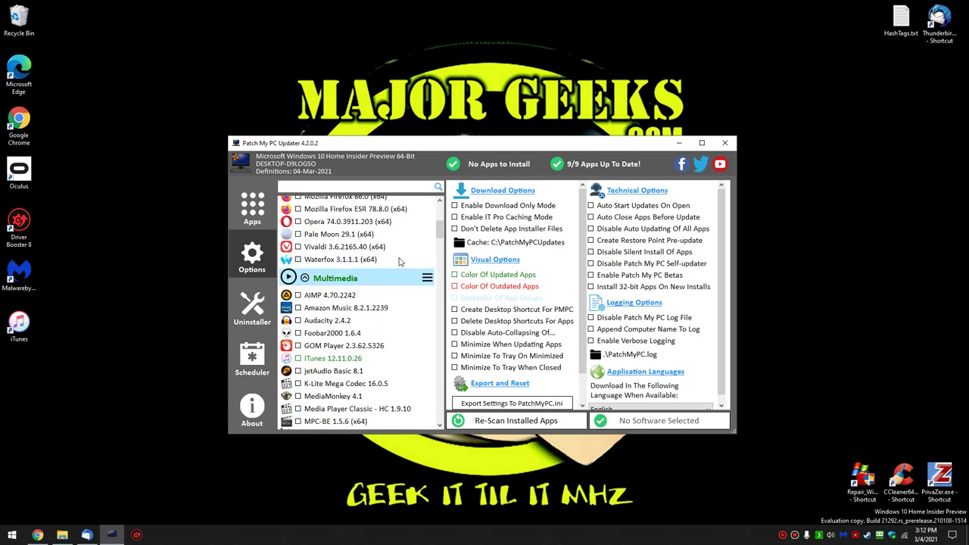
{"action": "scroll", "coordinate": [399, 262], "scroll_direction": "down", "scroll_amount": 5}
{"action": "scroll", "coordinate": [362, 280], "scroll_direction": "down", "scroll_amount": 2}
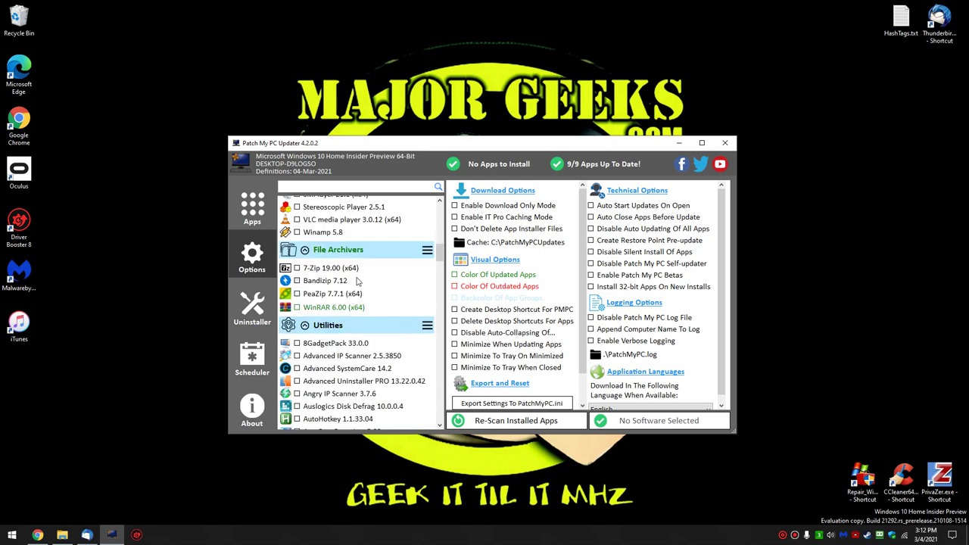
{"action": "scroll", "coordinate": [360, 281], "scroll_direction": "up", "scroll_amount": 4}
{"action": "scroll", "coordinate": [360, 281], "scroll_direction": "down", "scroll_amount": 4}
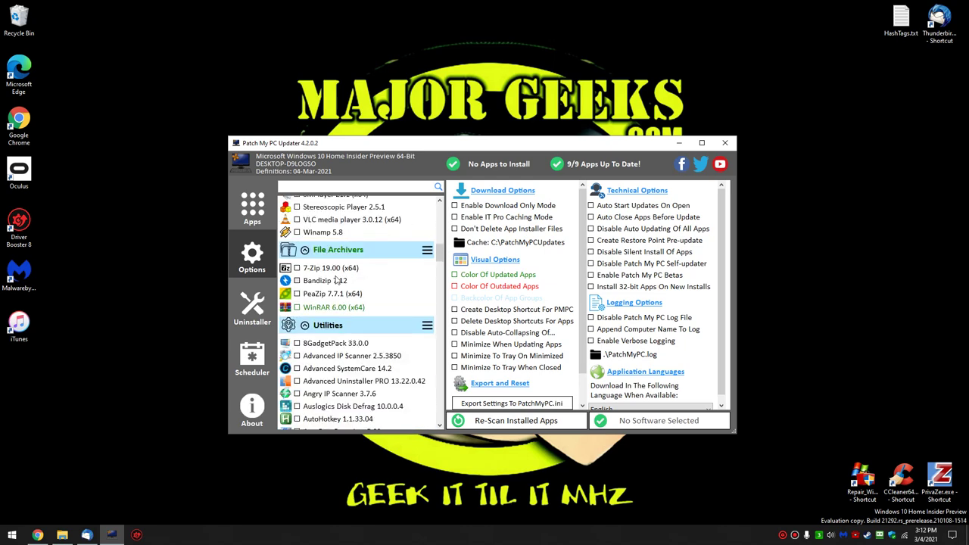
{"action": "left_click", "coordinate": [336, 232]}
{"action": "right_click", "coordinate": [334, 236]}
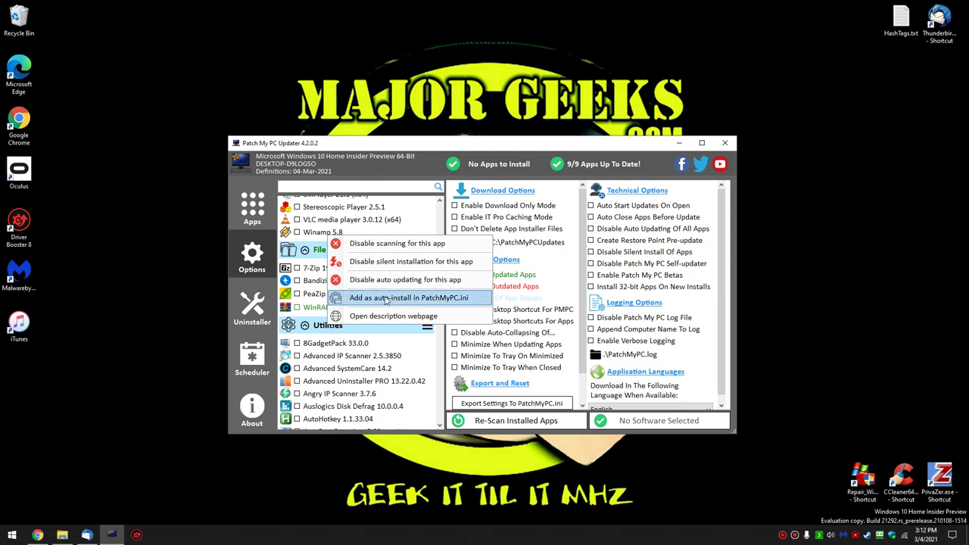
{"action": "left_click", "coordinate": [428, 145]}
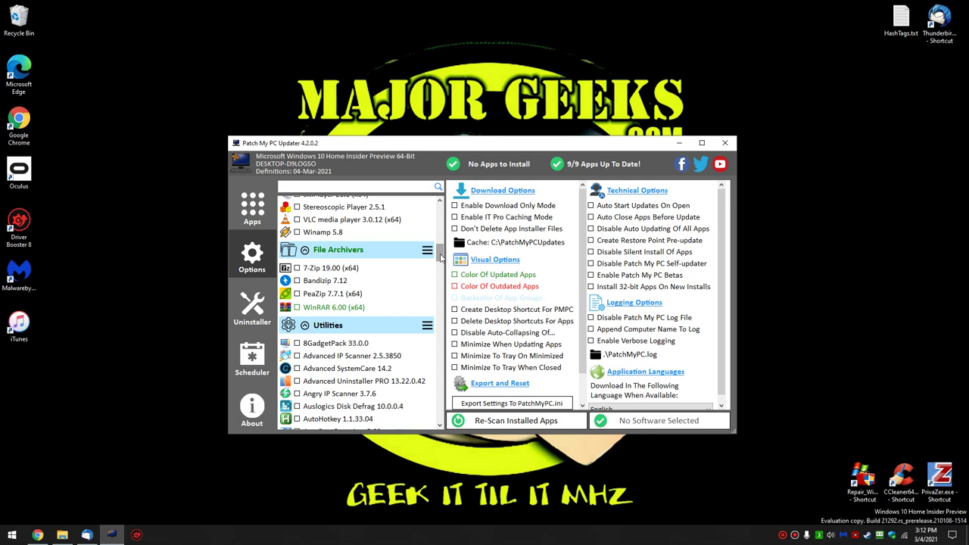
Return to the start of the app list and revisit the uninstaller, the scheduler and the update log.
{"action": "left_click_drag", "start_coordinate": [441, 258], "coordinate": [440, 214]}
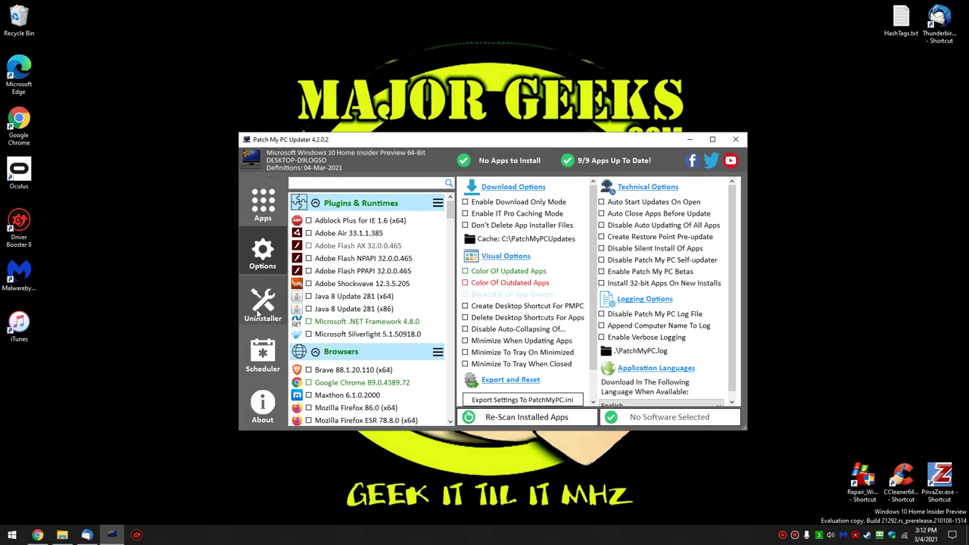
{"action": "left_click", "coordinate": [263, 316]}
{"action": "left_click", "coordinate": [263, 362]}
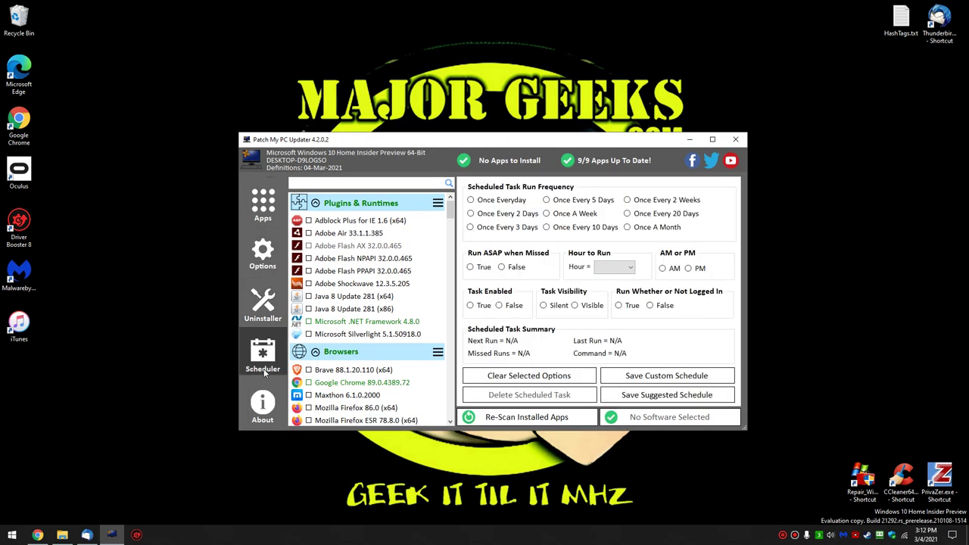
{"action": "left_click", "coordinate": [272, 216]}
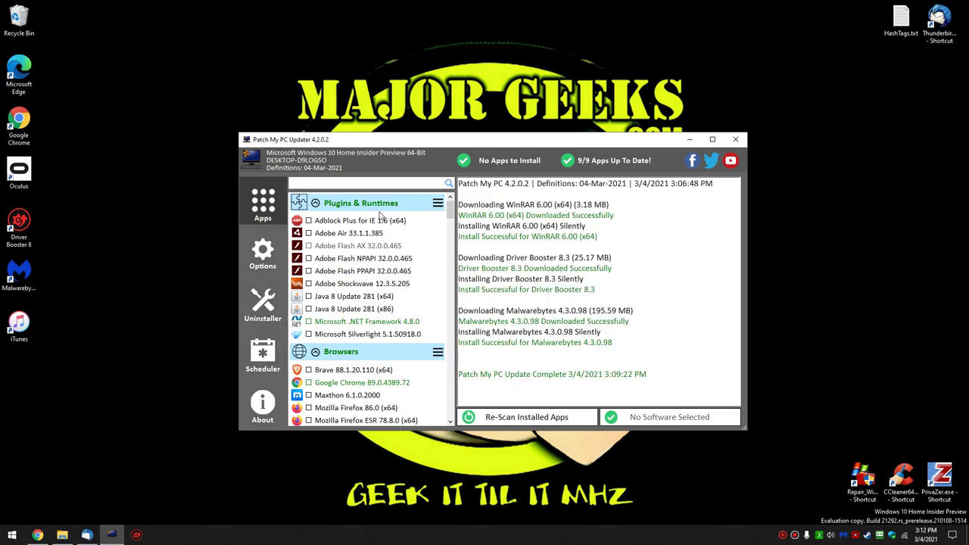